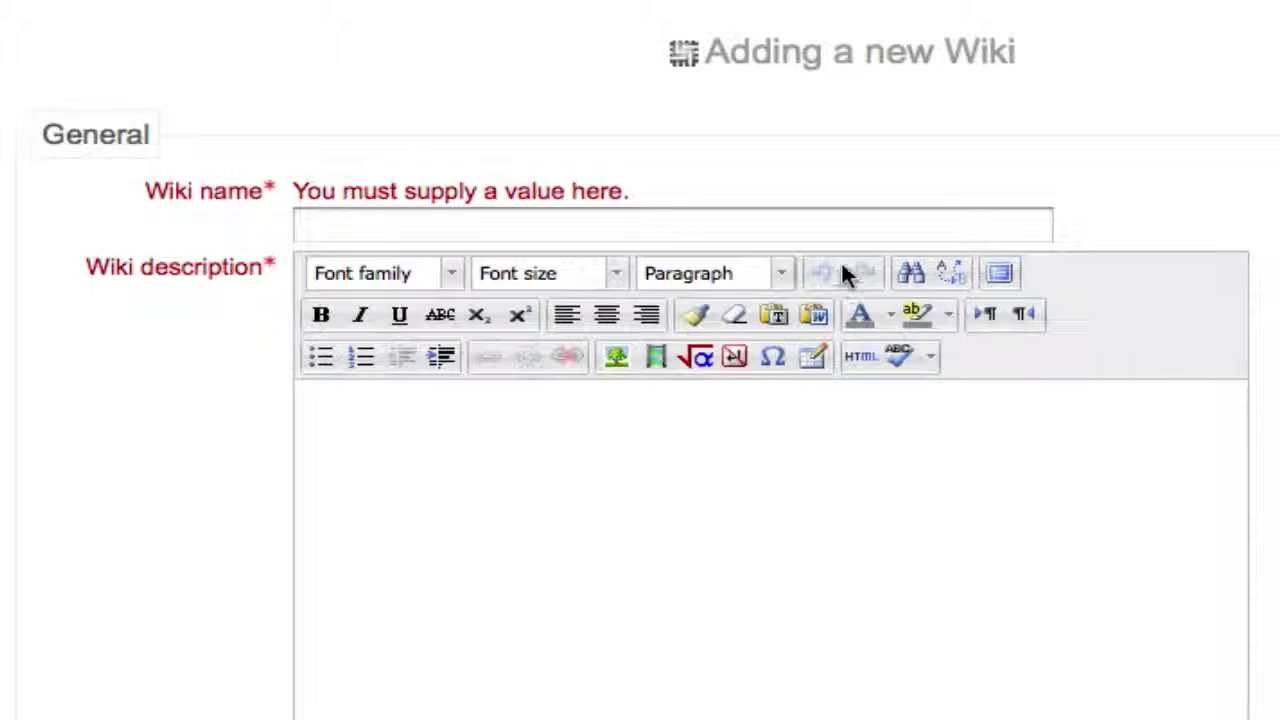
# Enter 'Let's Work on our Term Paper!' as the new wiki's name.
pyautogui.click(851, 222)
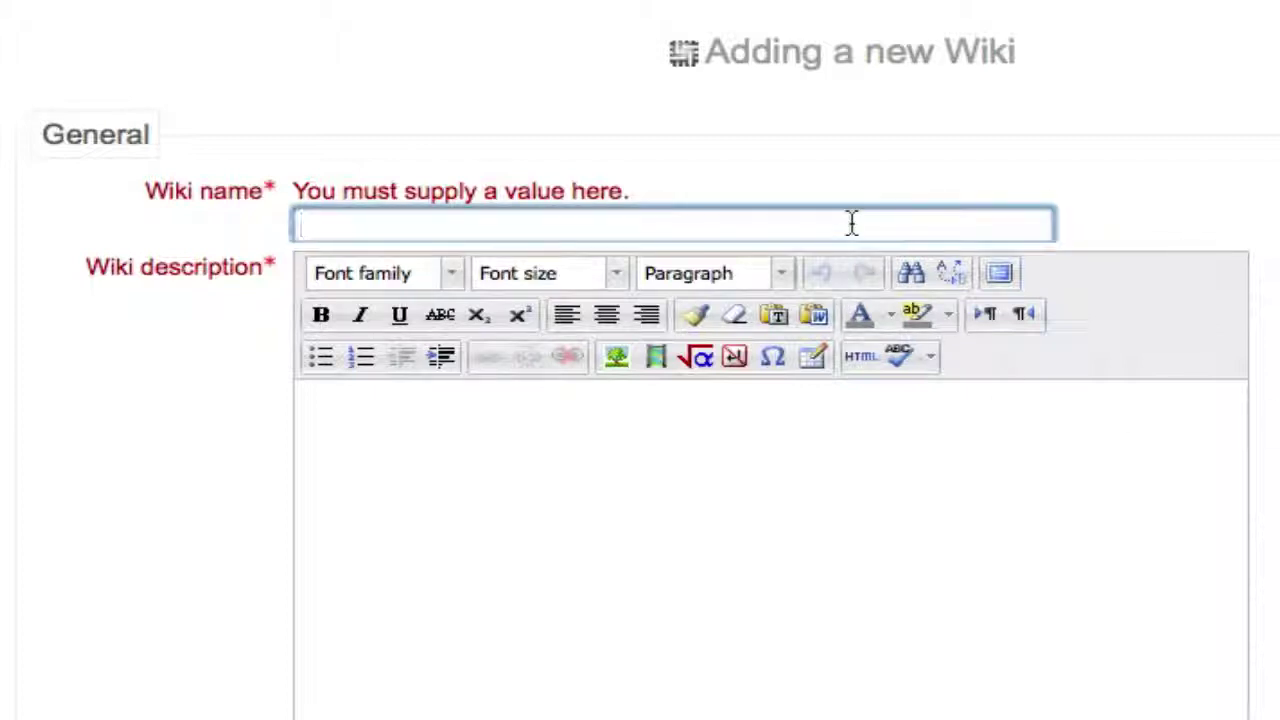
pyautogui.write("Let's Work")
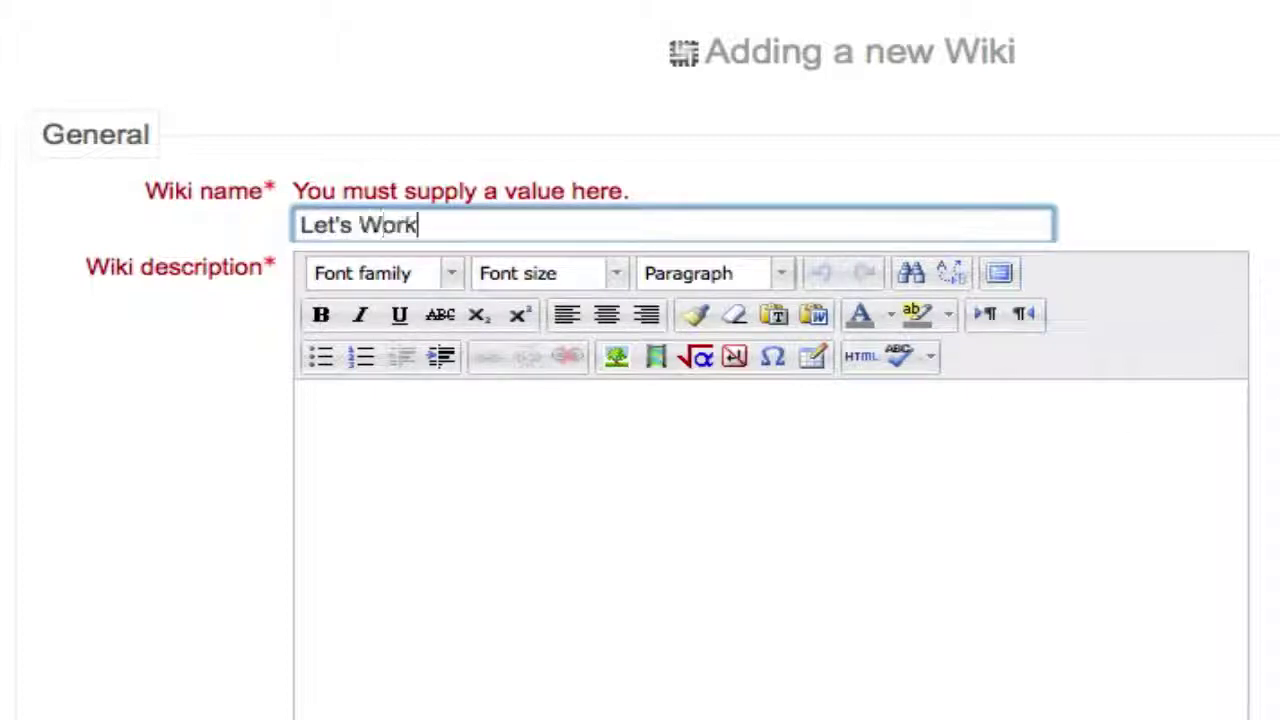
pyautogui.write(' on our Term Paper!')
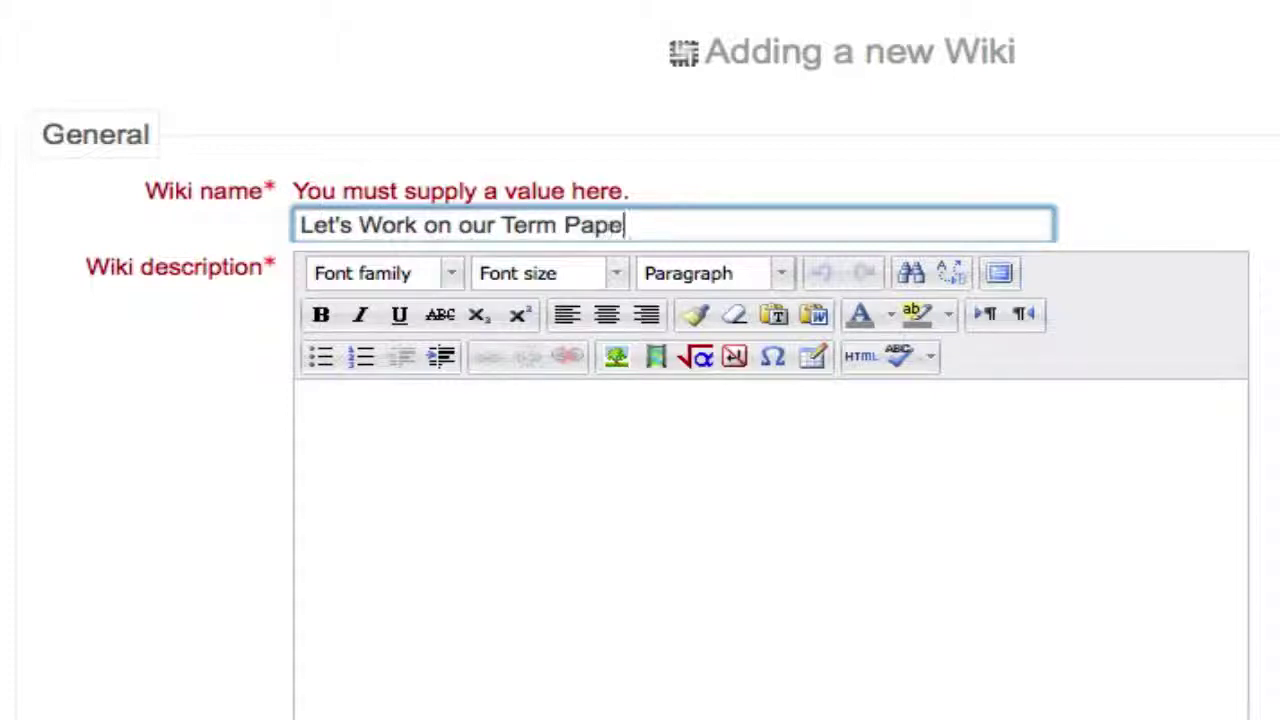
pyautogui.click(757, 530)
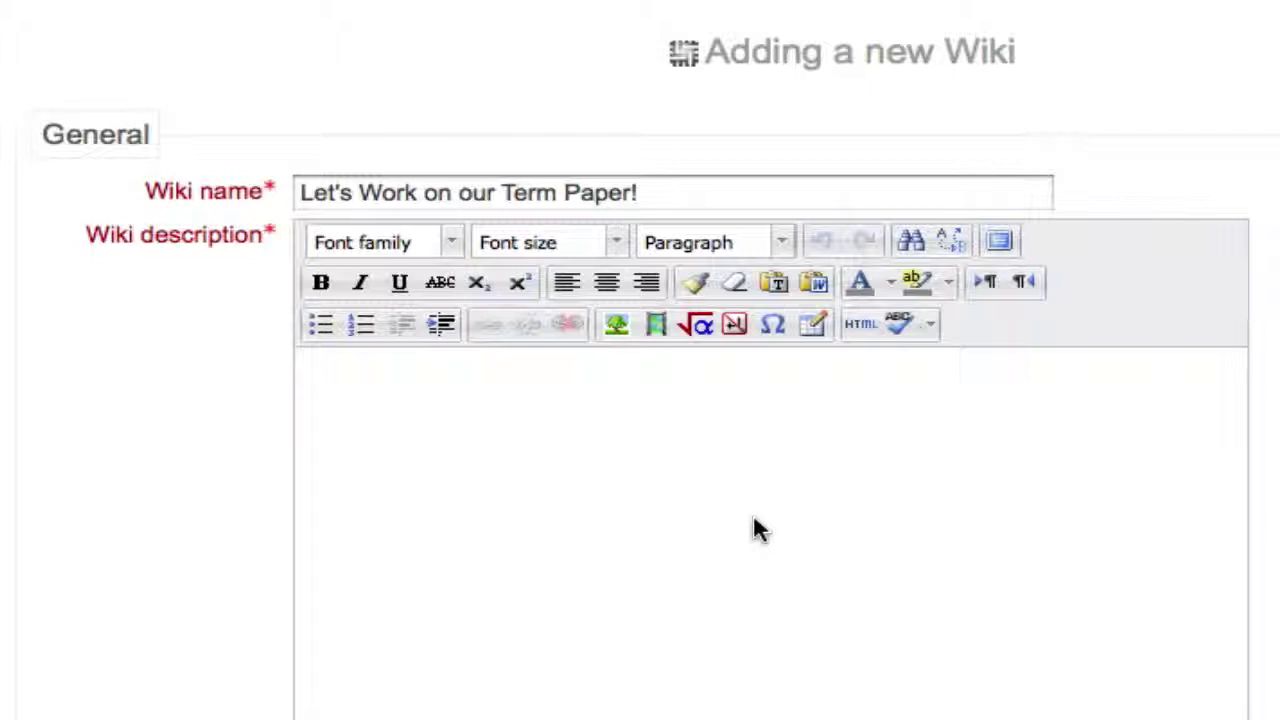
# Write a description telling students to paste their first draft and compare edits in the History tab.
pyautogui.write('Paste')
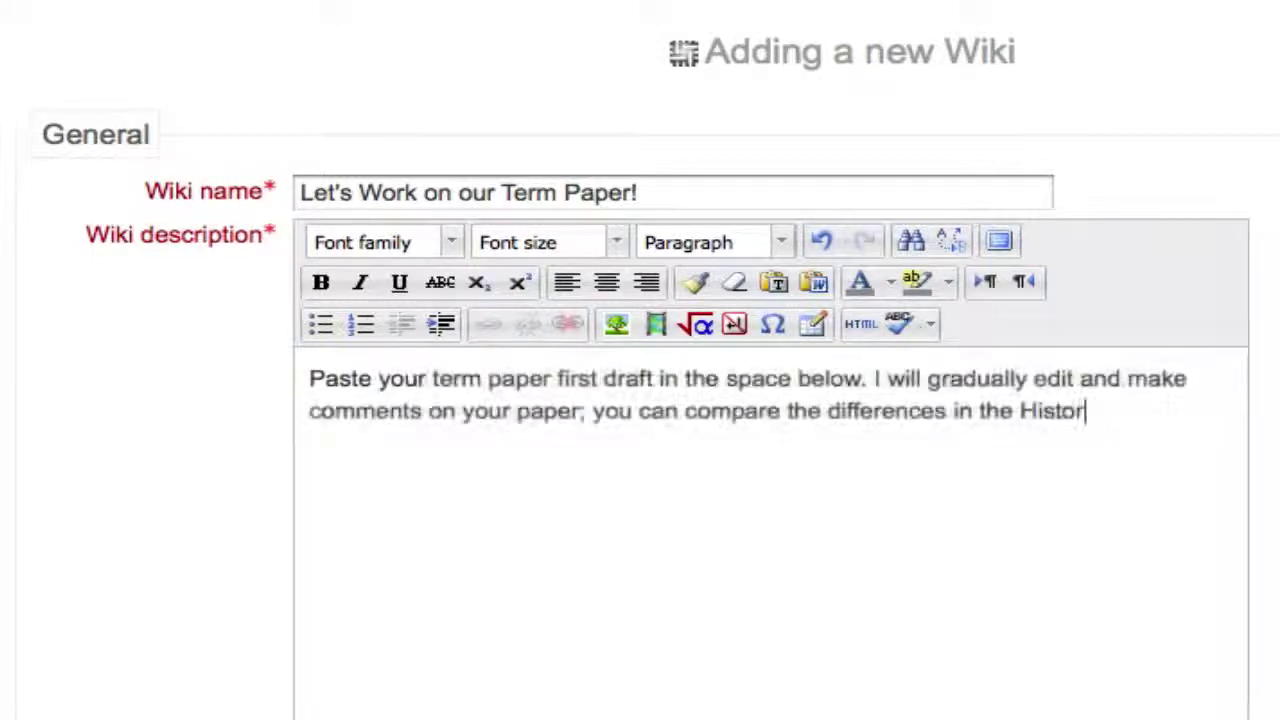
pyautogui.write('y tab.')
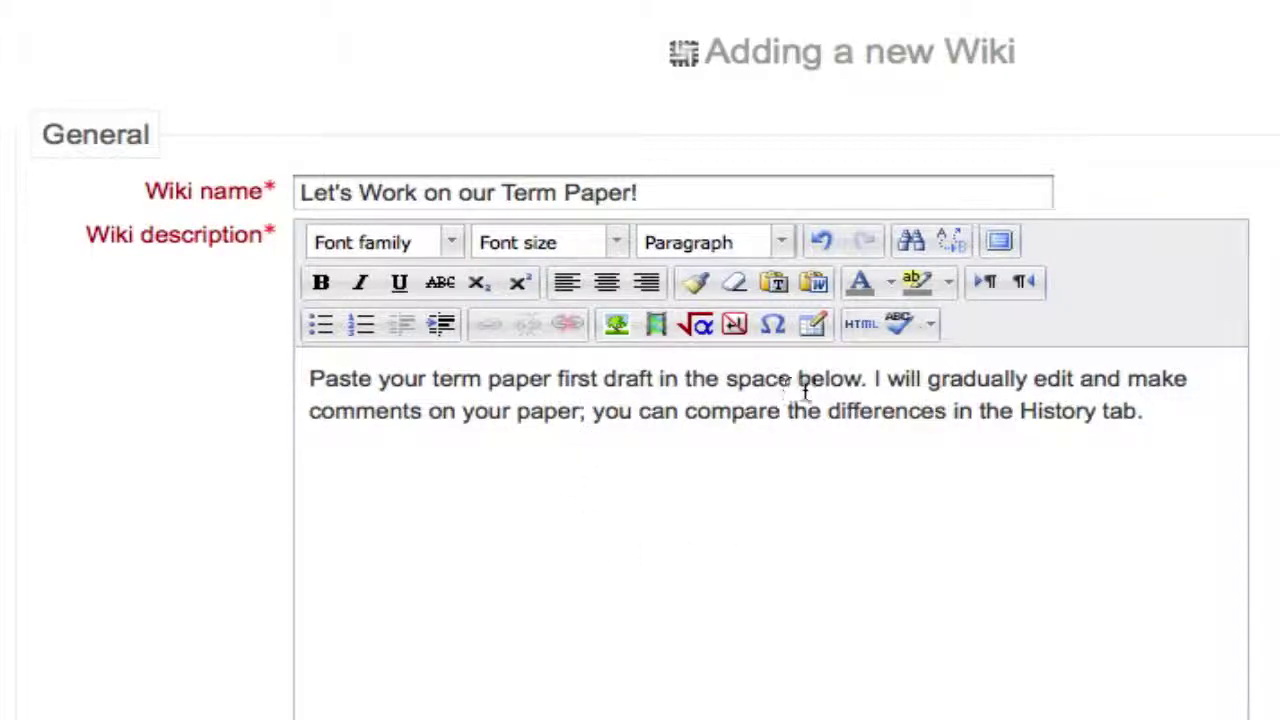
pyautogui.keyDown('shift'); pyautogui.click(874, 378); pyautogui.keyUp('shift')
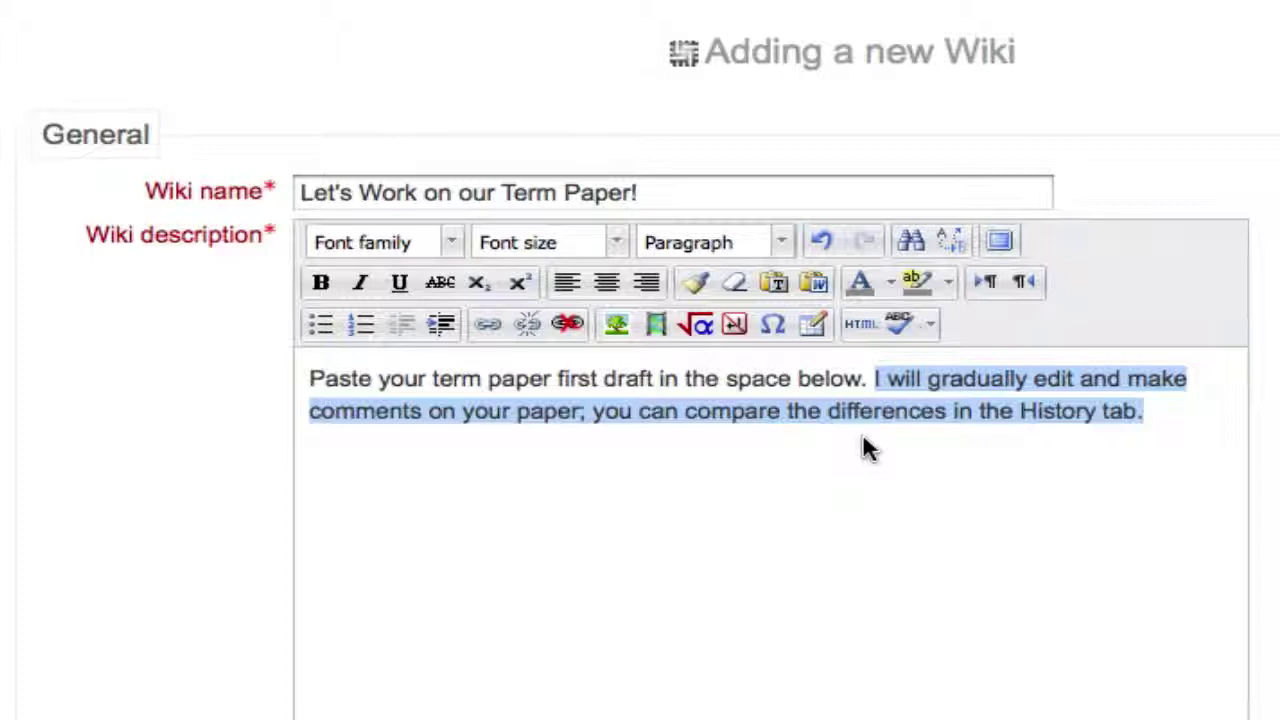
pyautogui.press('Right')
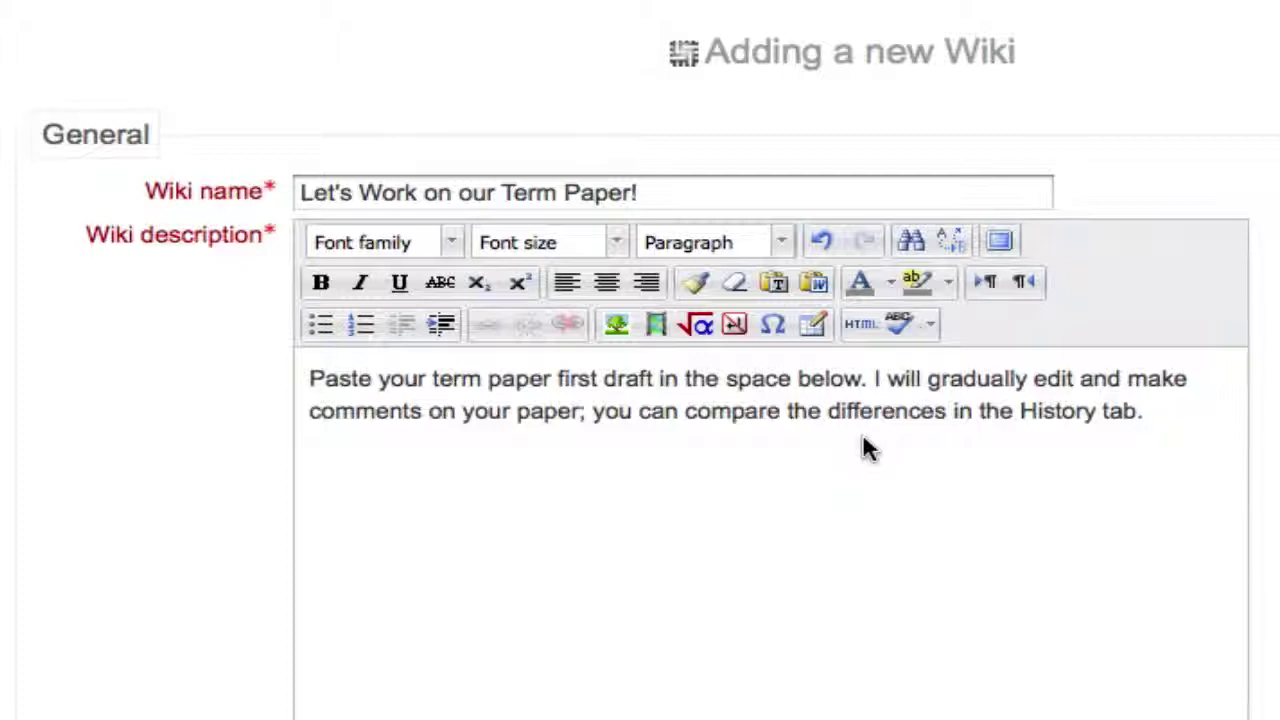
# Rename the wiki's first page to 'My First Draft'.
pyautogui.scroll(-3, 770, 400)
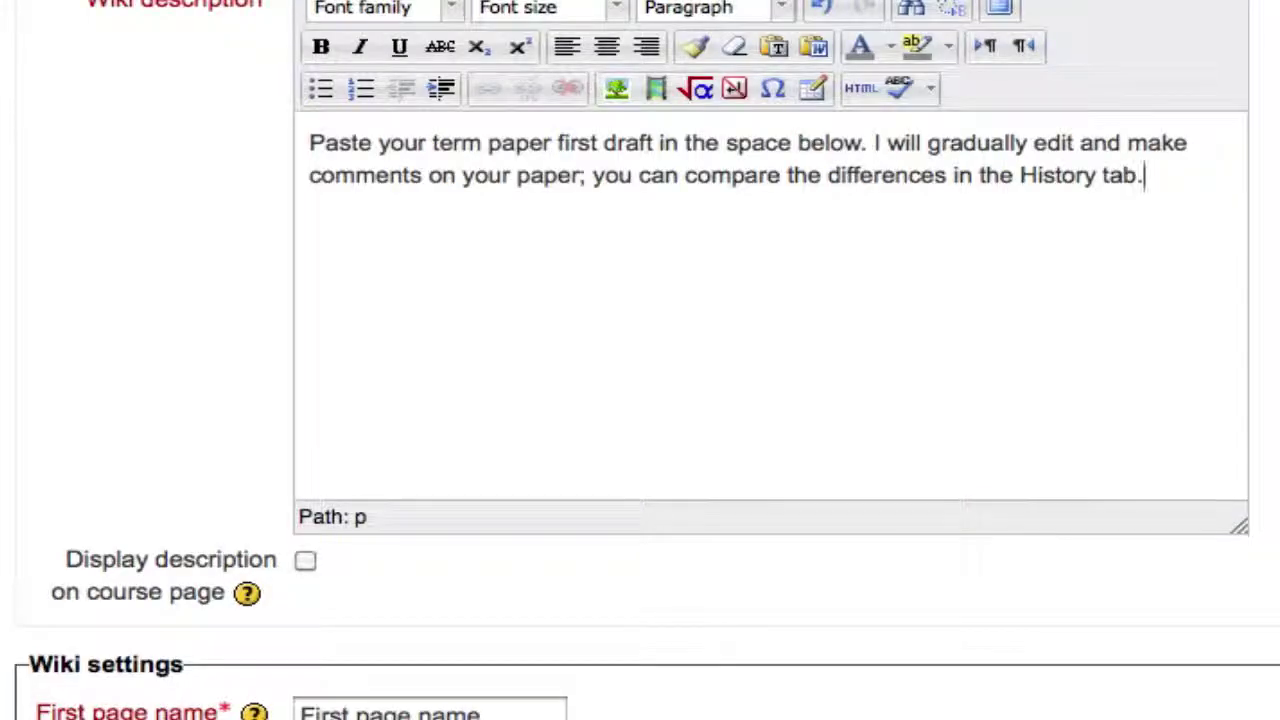
pyautogui.scroll(-5, 640, 400)
pyautogui.scroll(-4, 640, 400)
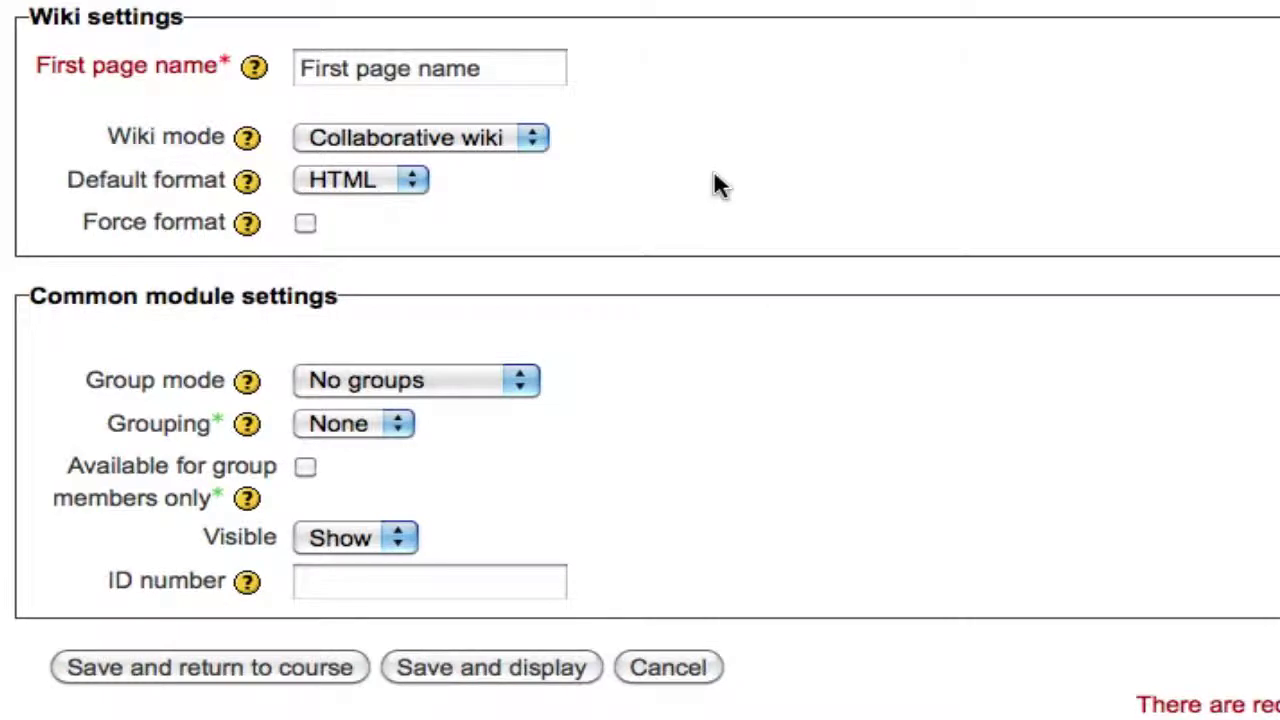
pyautogui.click(539, 82)
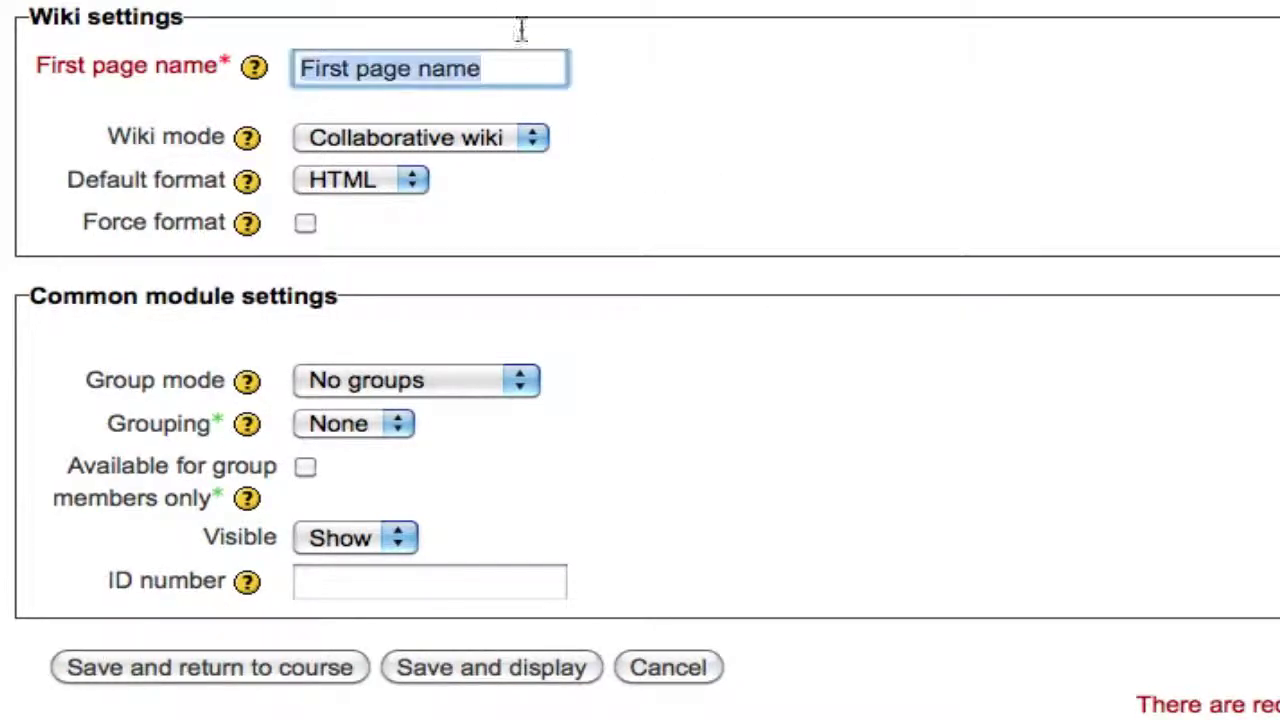
pyautogui.press('BackSpace')
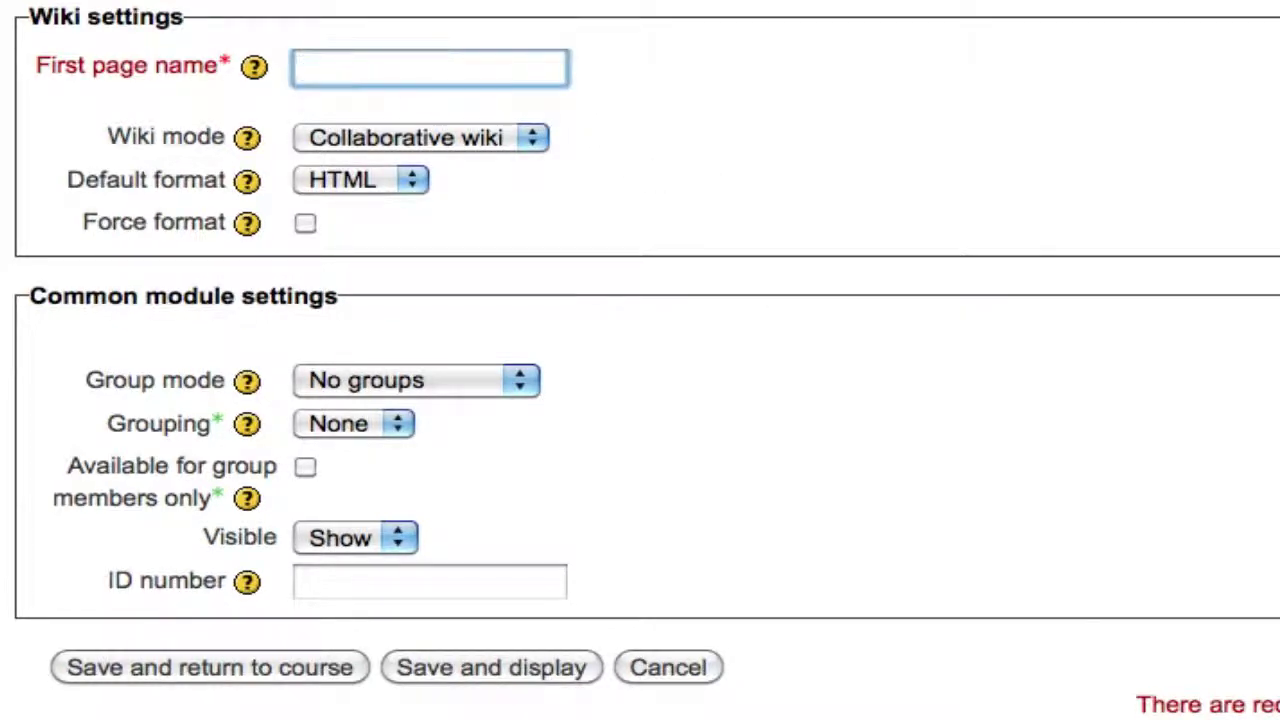
pyautogui.write('My First Draft')
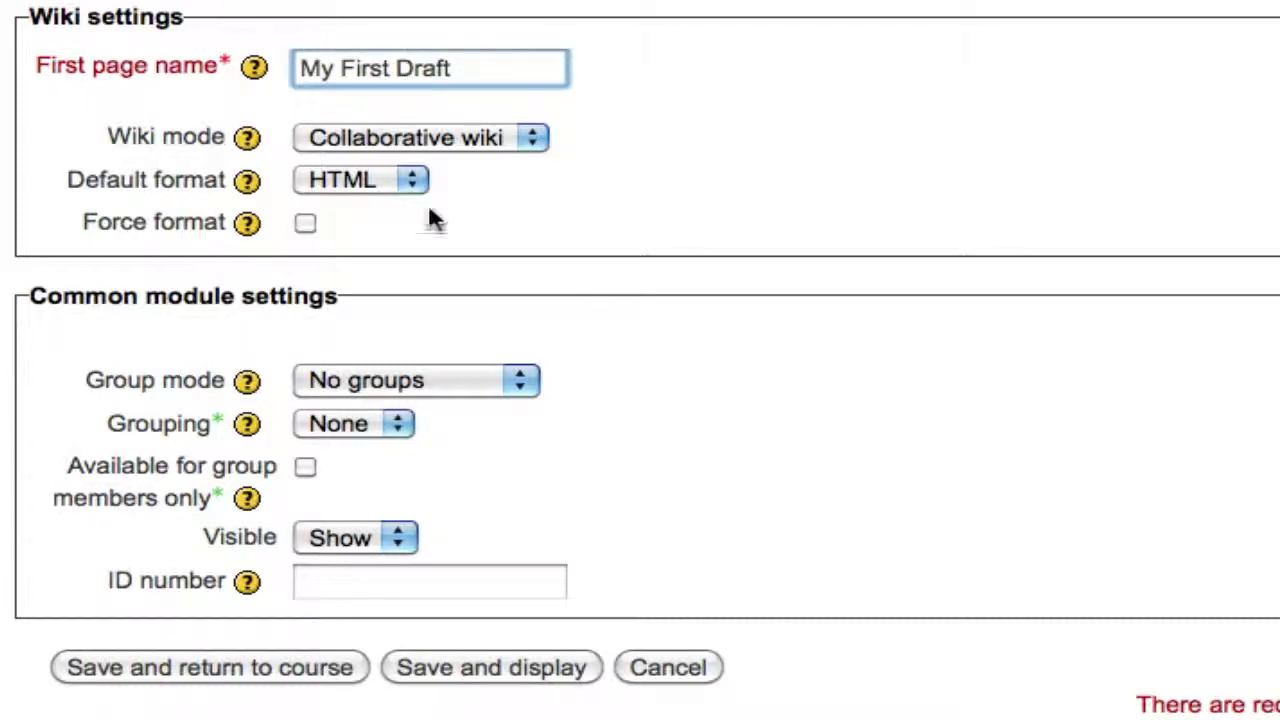
# Set the wiki mode to Individual wiki, keep HTML format, and enable Force format.
pyautogui.click(498, 136)
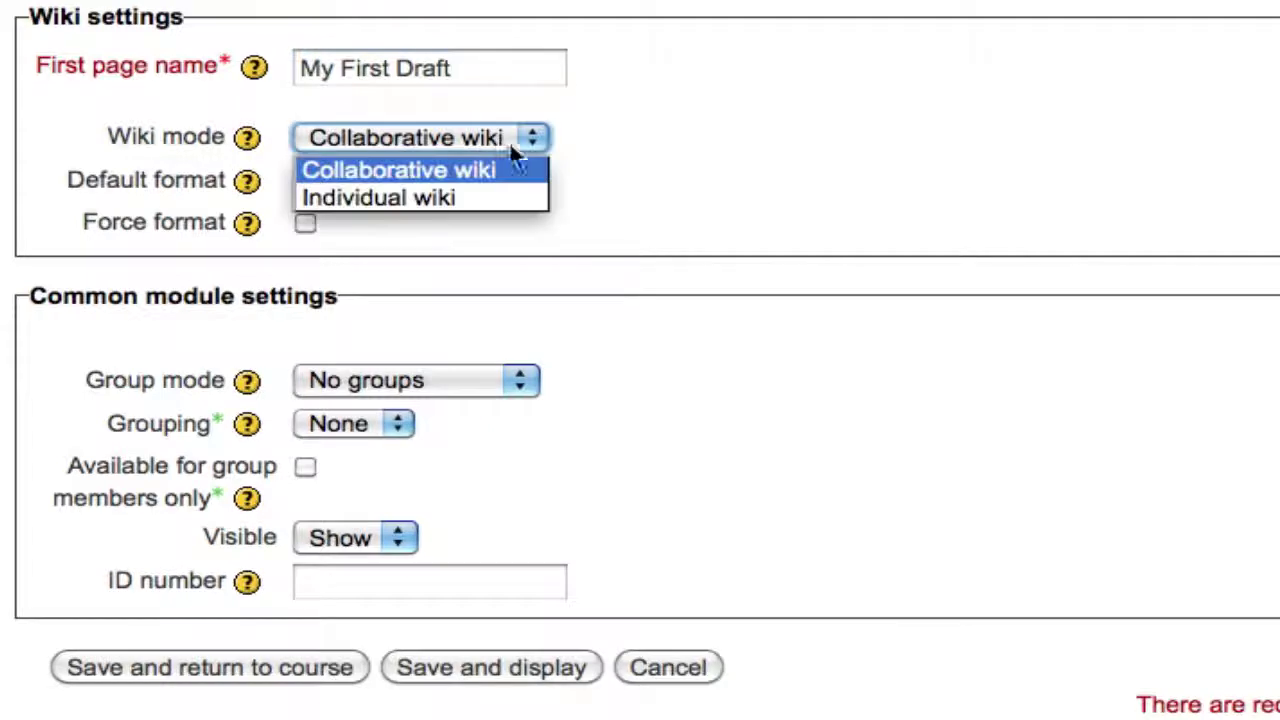
pyautogui.click(524, 204)
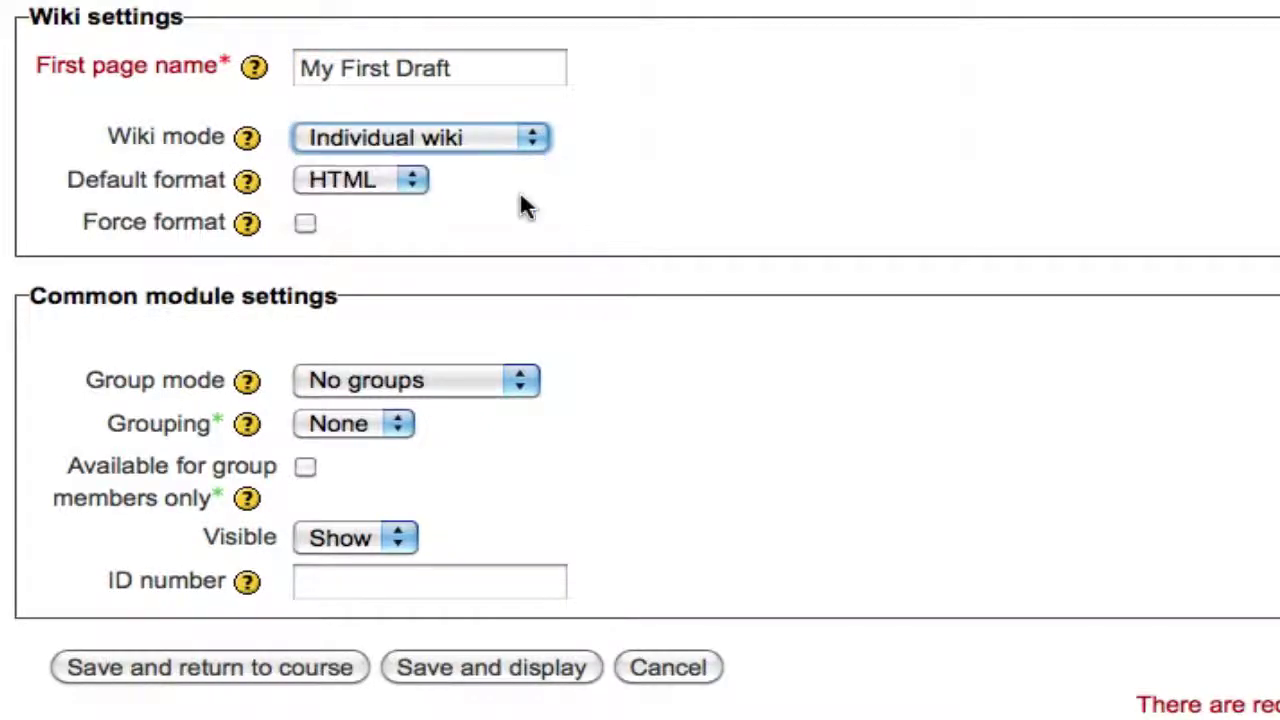
pyautogui.click(405, 185)
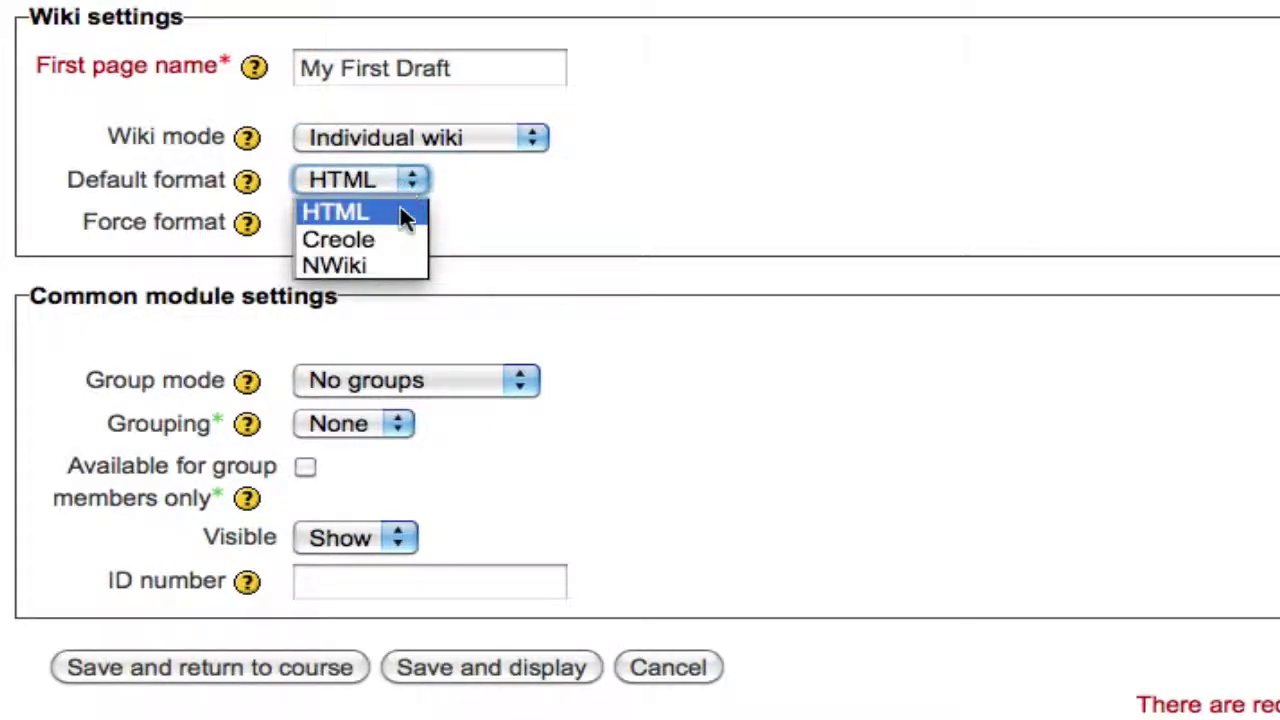
pyautogui.click(400, 208)
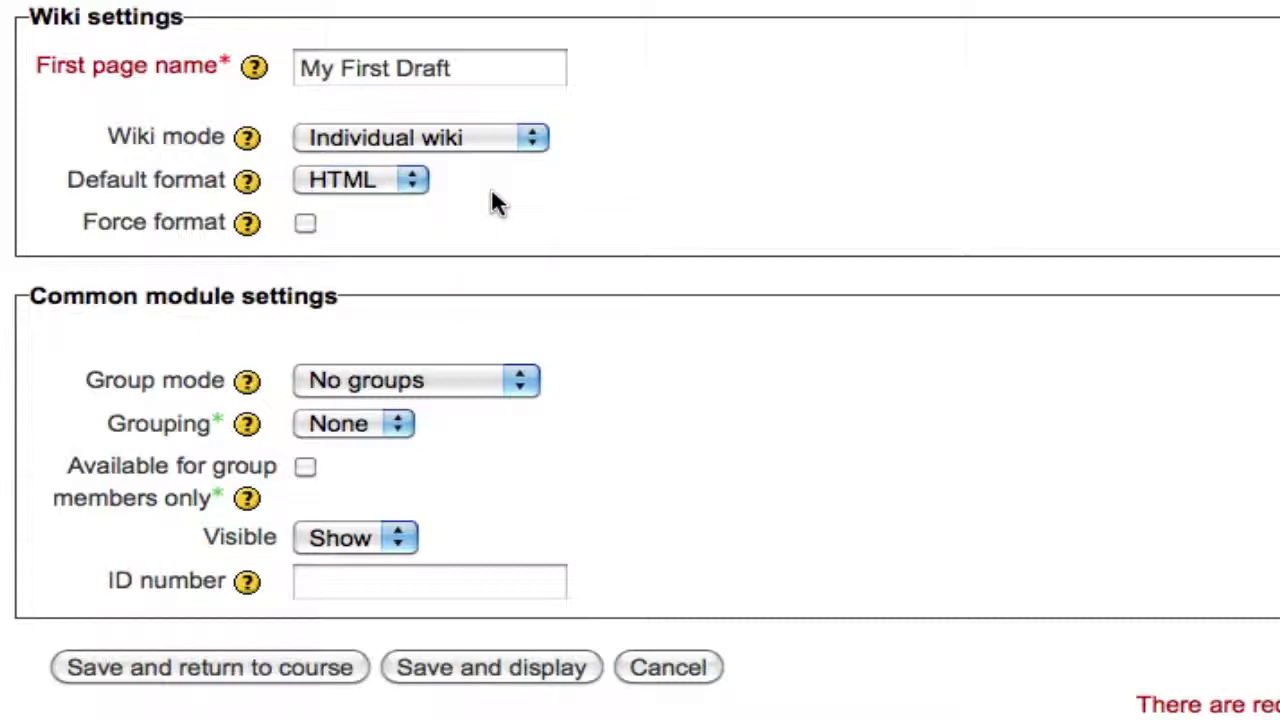
pyautogui.press('Tab')
pyautogui.press('space')
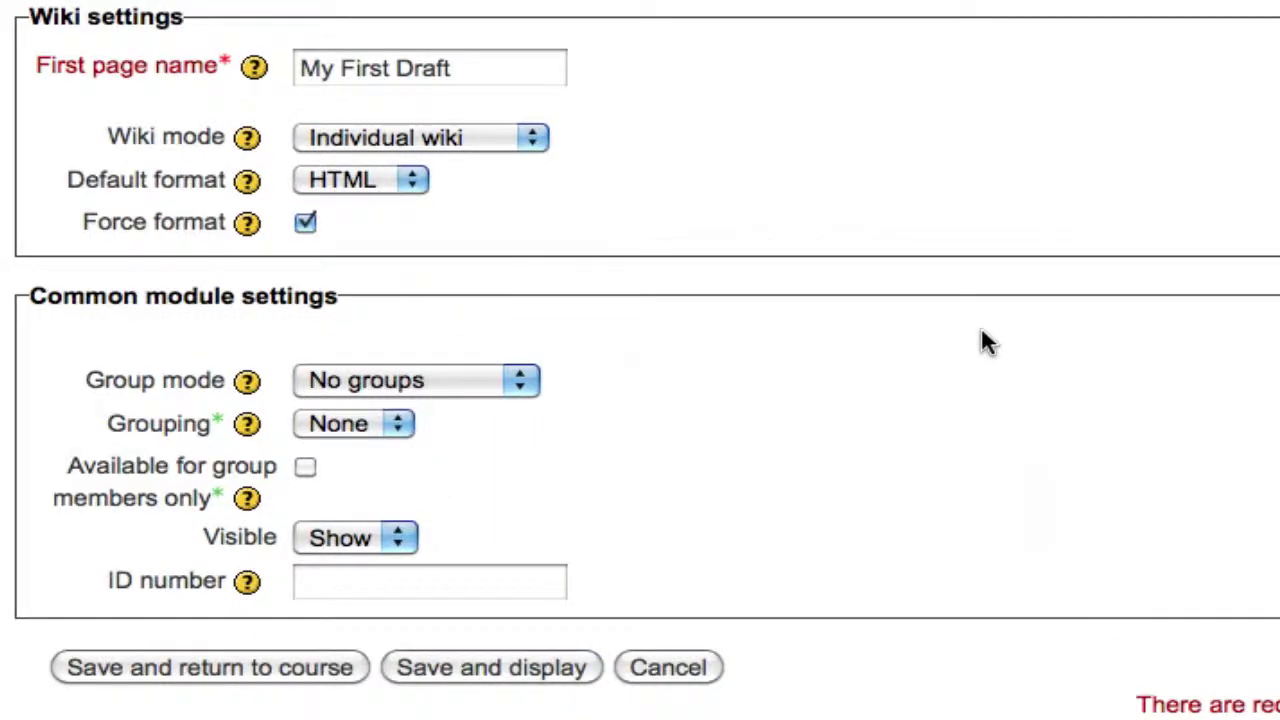
pyautogui.scroll(-3, 1268, 340)
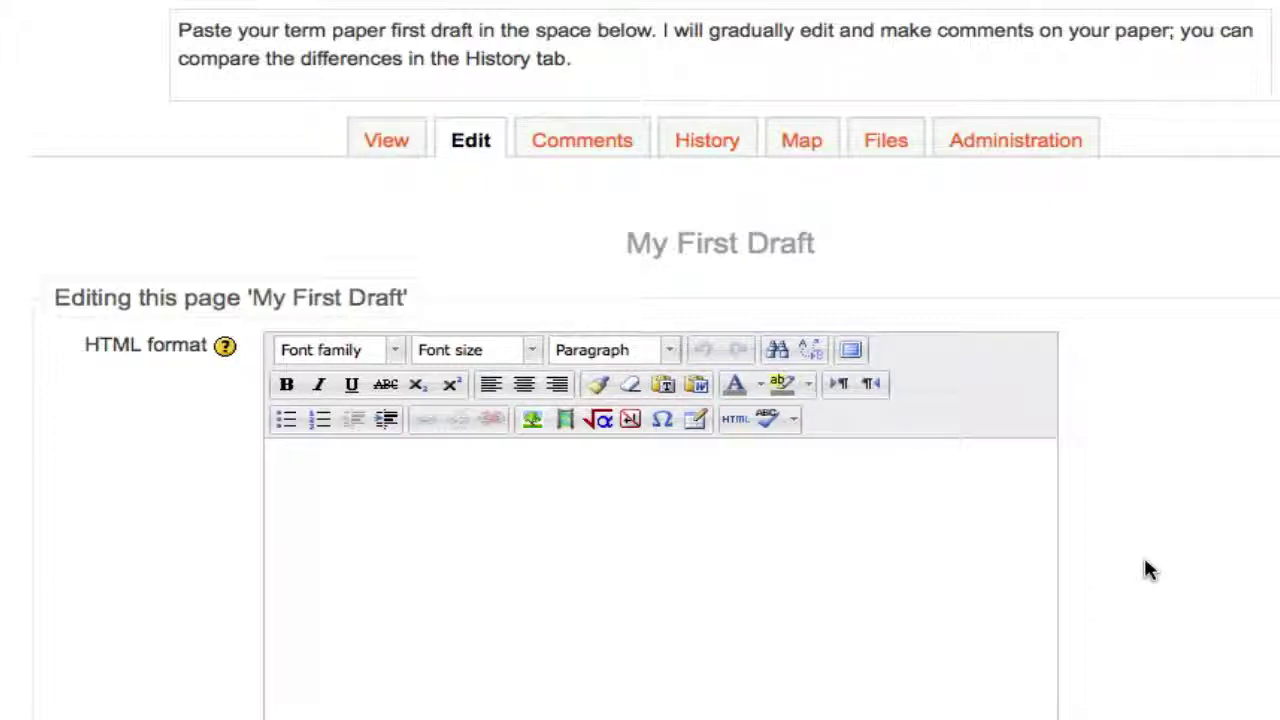
pyautogui.scroll(-3, 1150, 374)
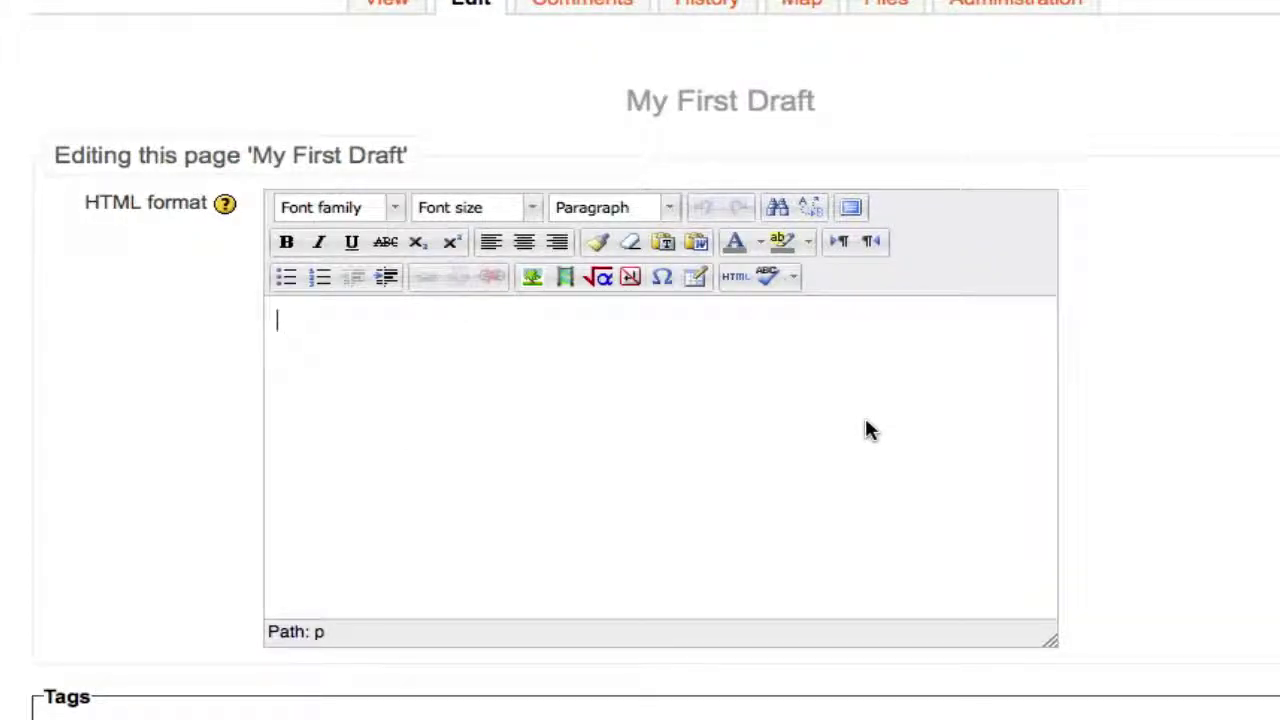
pyautogui.press('super+v')
pyautogui.scroll(10, 867, 425)
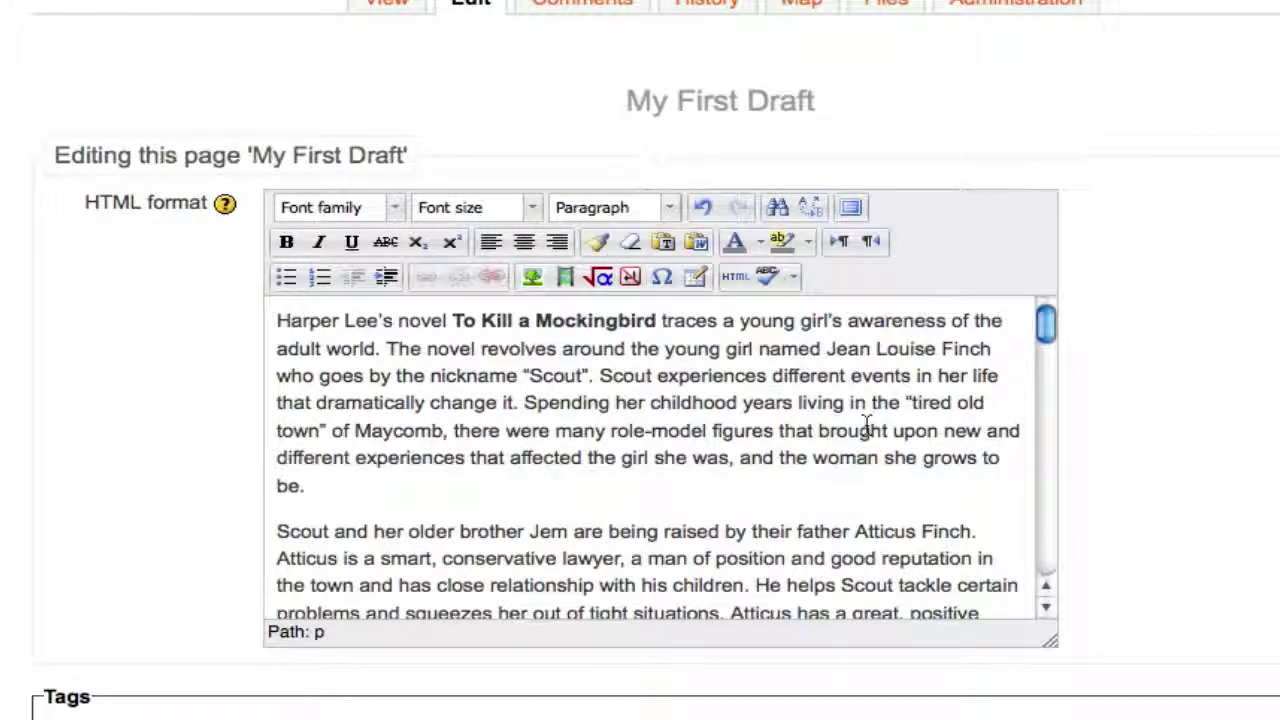
pyautogui.scroll(-7, 1210, 272)
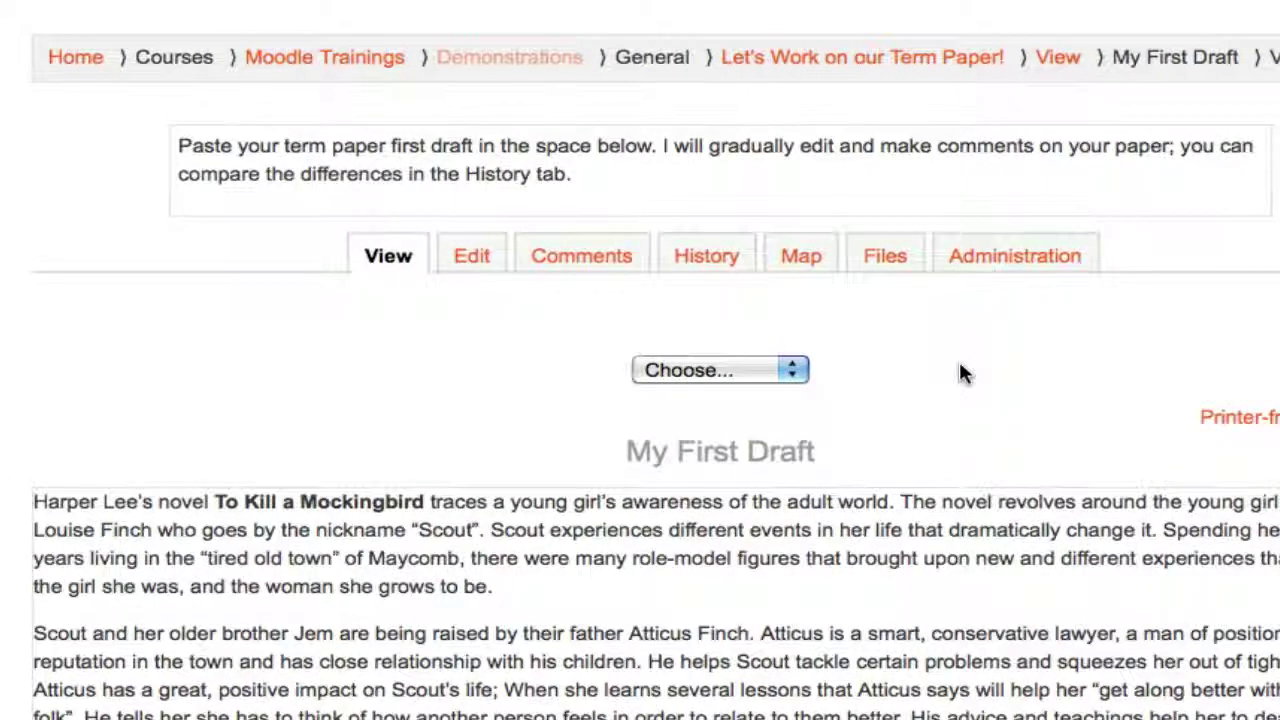
pyautogui.scroll(-13, 959, 364)
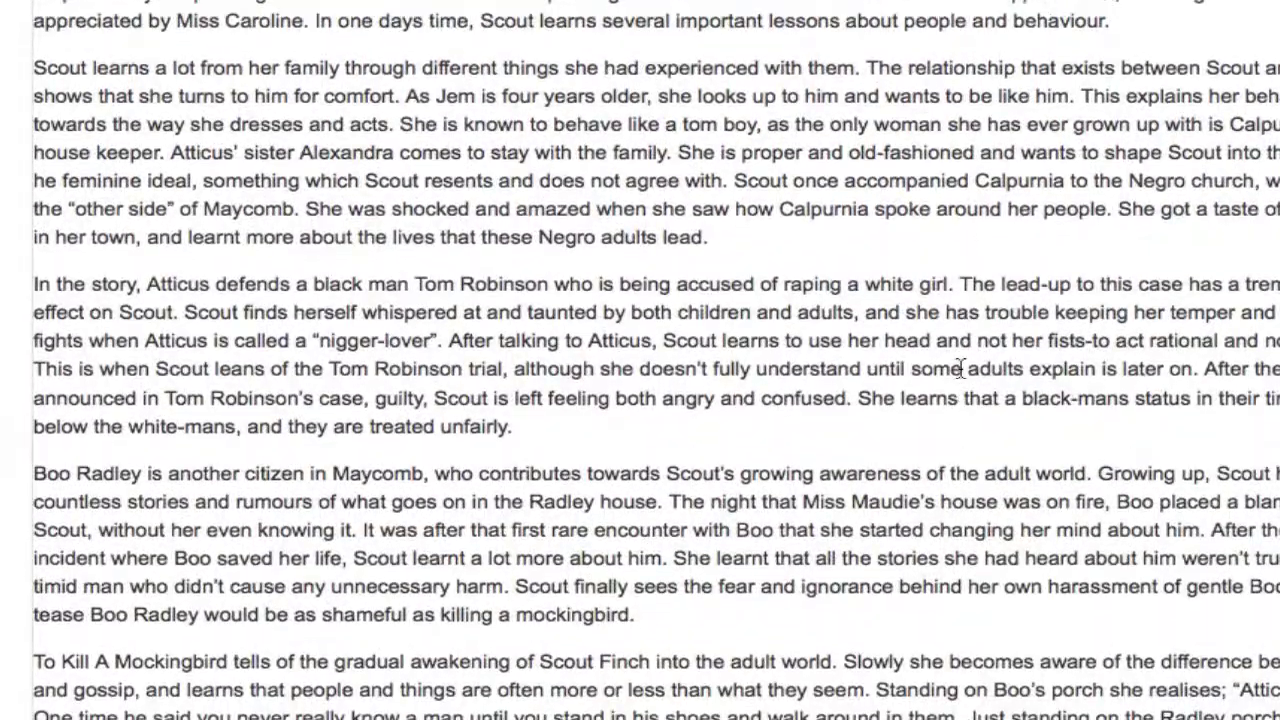
pyautogui.scroll(14, 959, 364)
pyautogui.scroll(5, 963, 374)
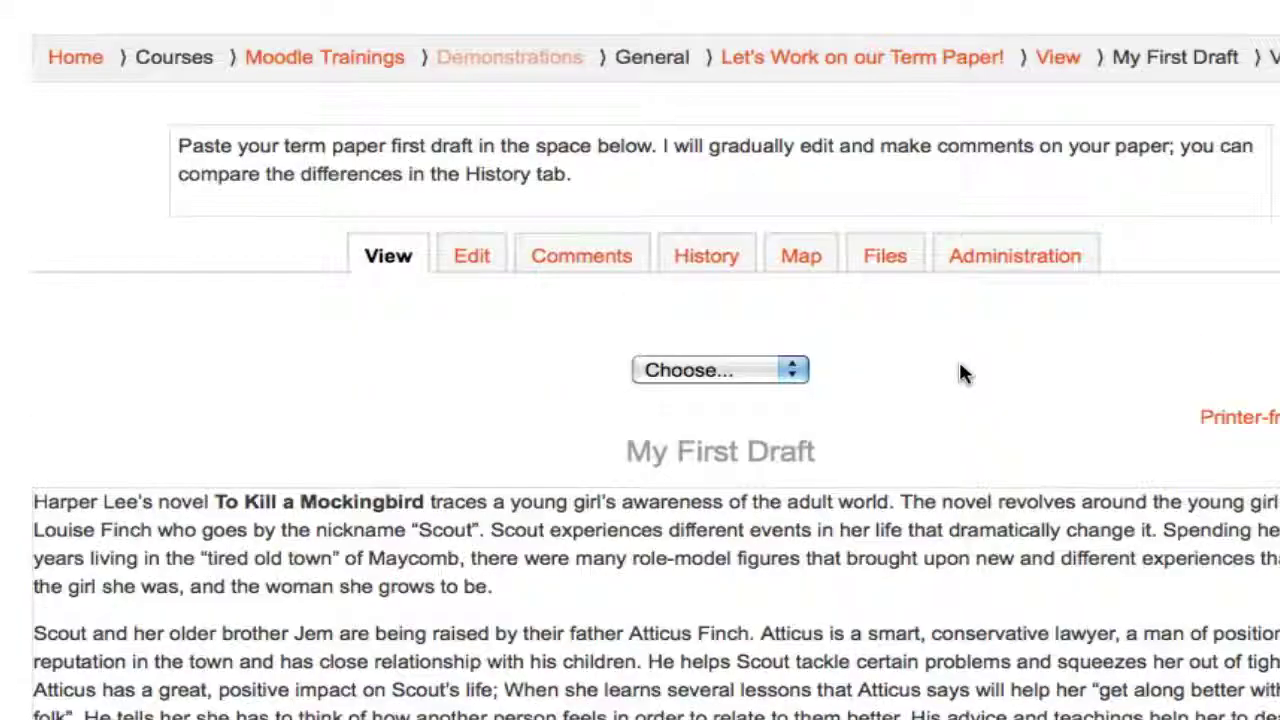
# Replace the first paragraph's last sentence with a note requesting more description of Scout, and save.
pyautogui.click(474, 258)
pyautogui.scroll(-5, 1130, 370)
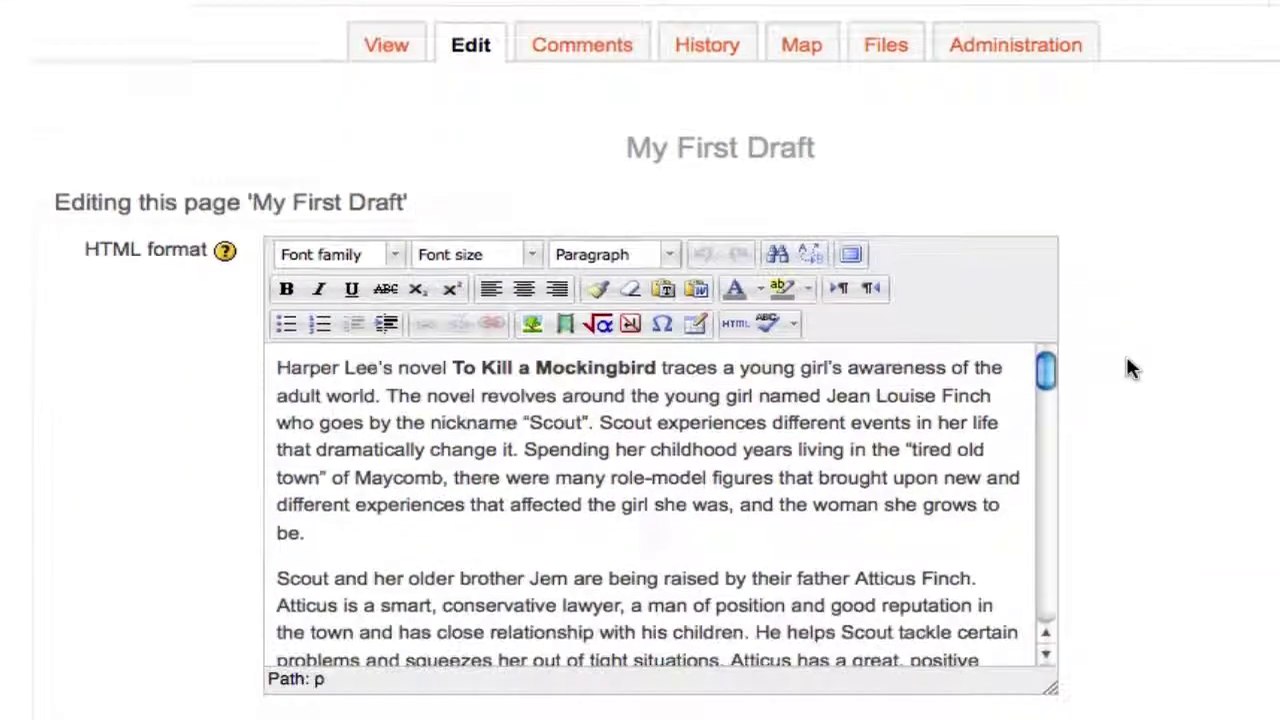
pyautogui.scroll(-4, 1130, 370)
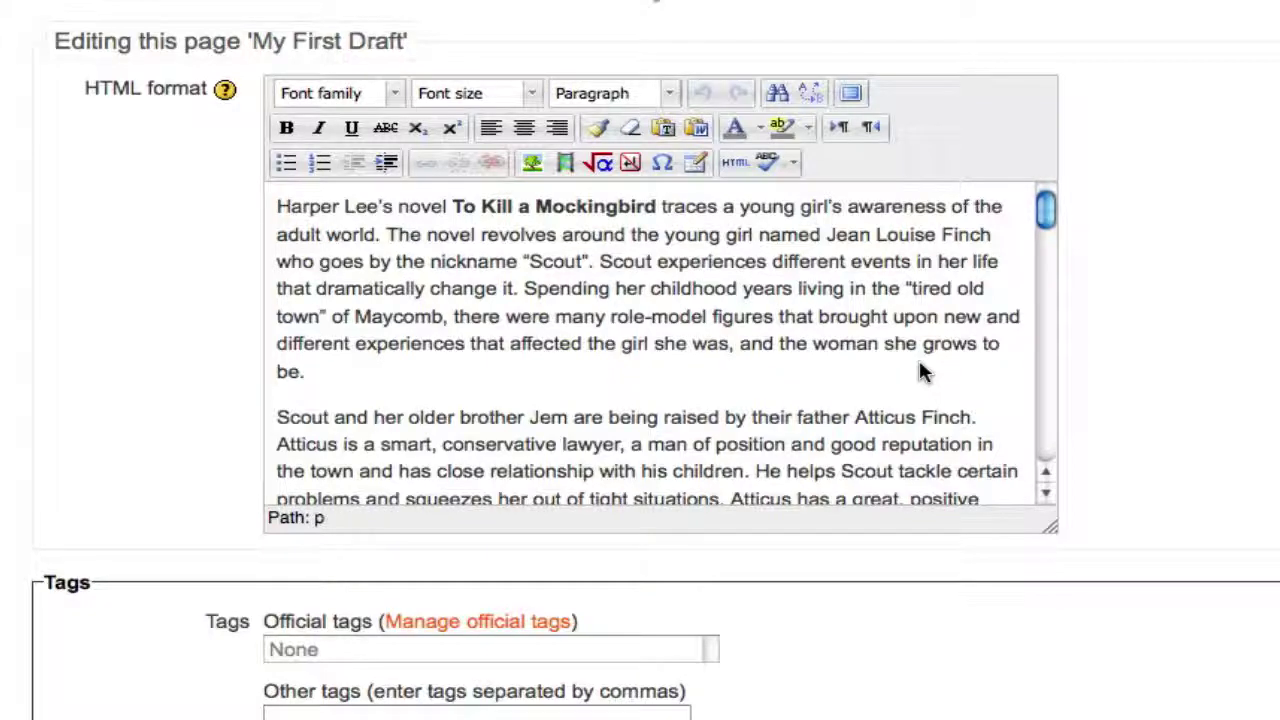
pyautogui.moveTo(919, 362); pyautogui.dragTo(521, 291)
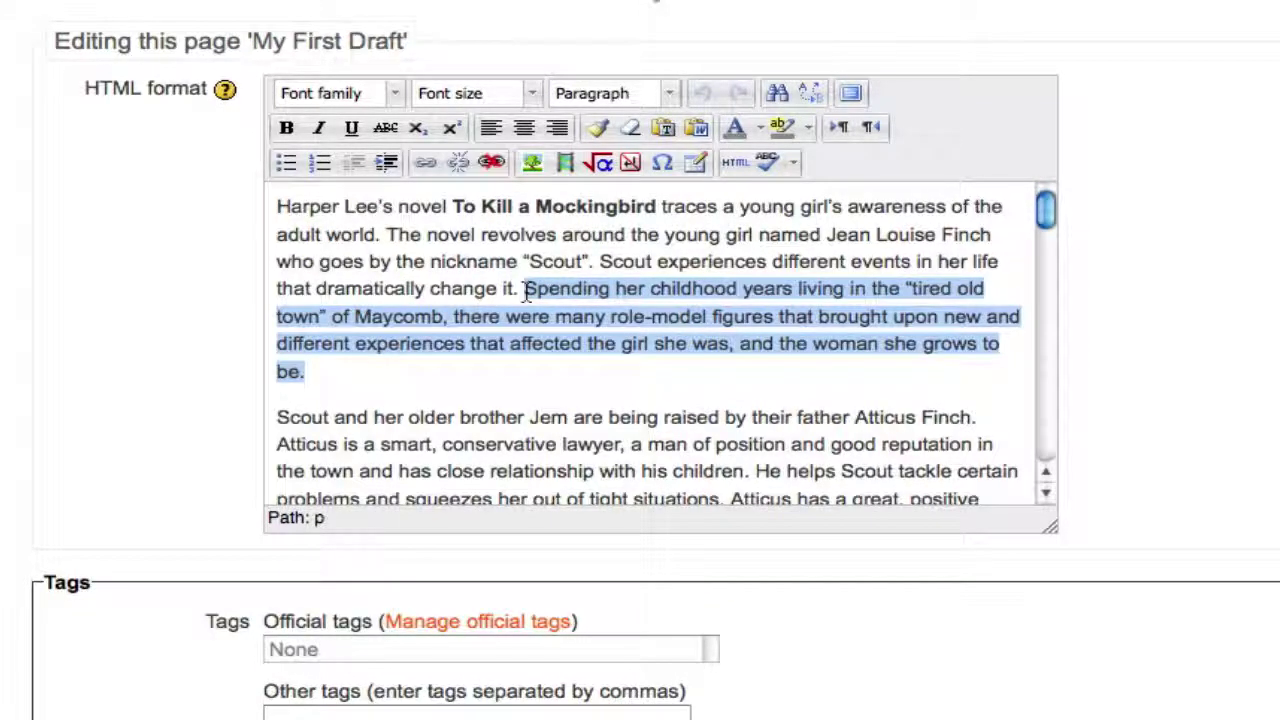
pyautogui.press('BackSpace')
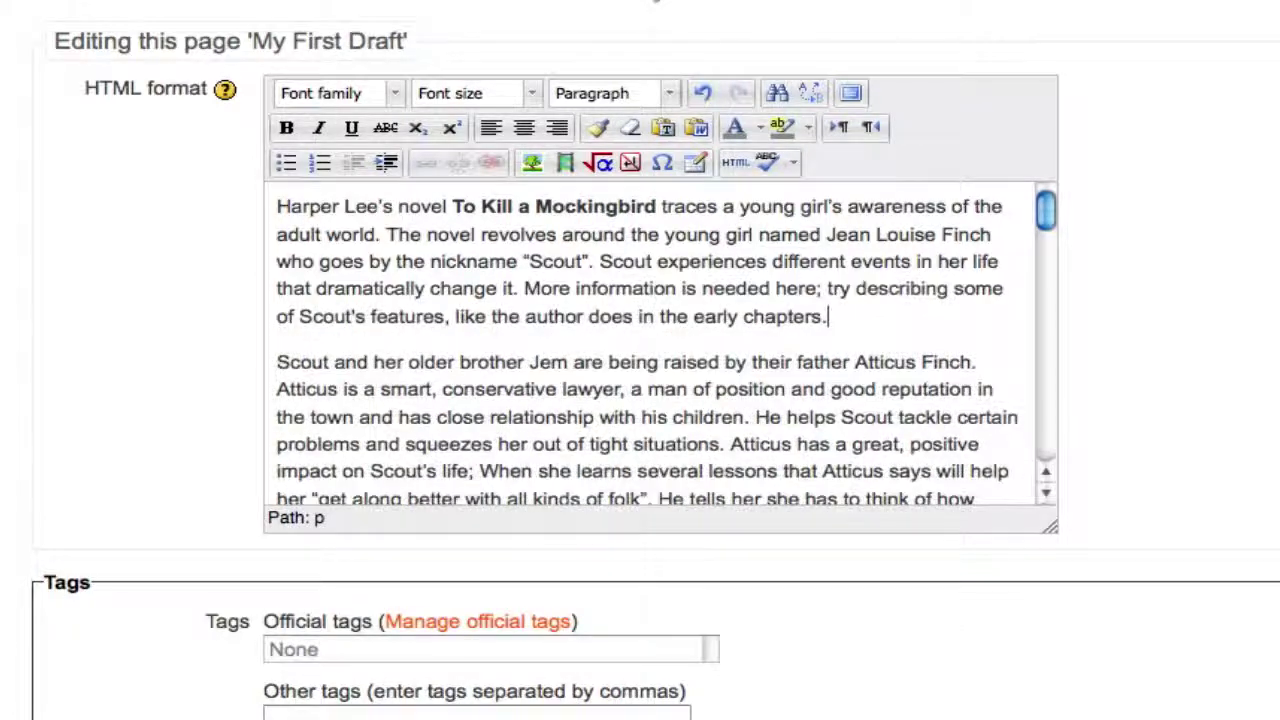
pyautogui.scroll(-3, 1218, 265)
pyautogui.scroll(-2, 1218, 265)
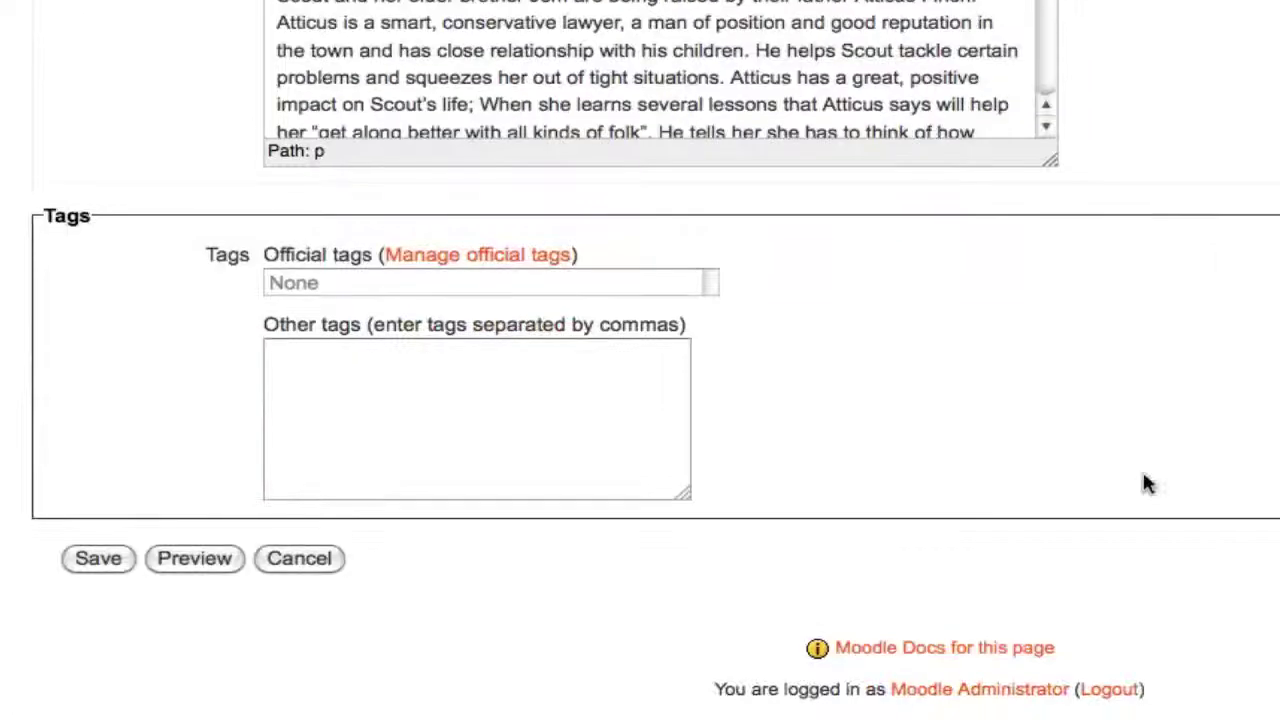
pyautogui.click(106, 560)
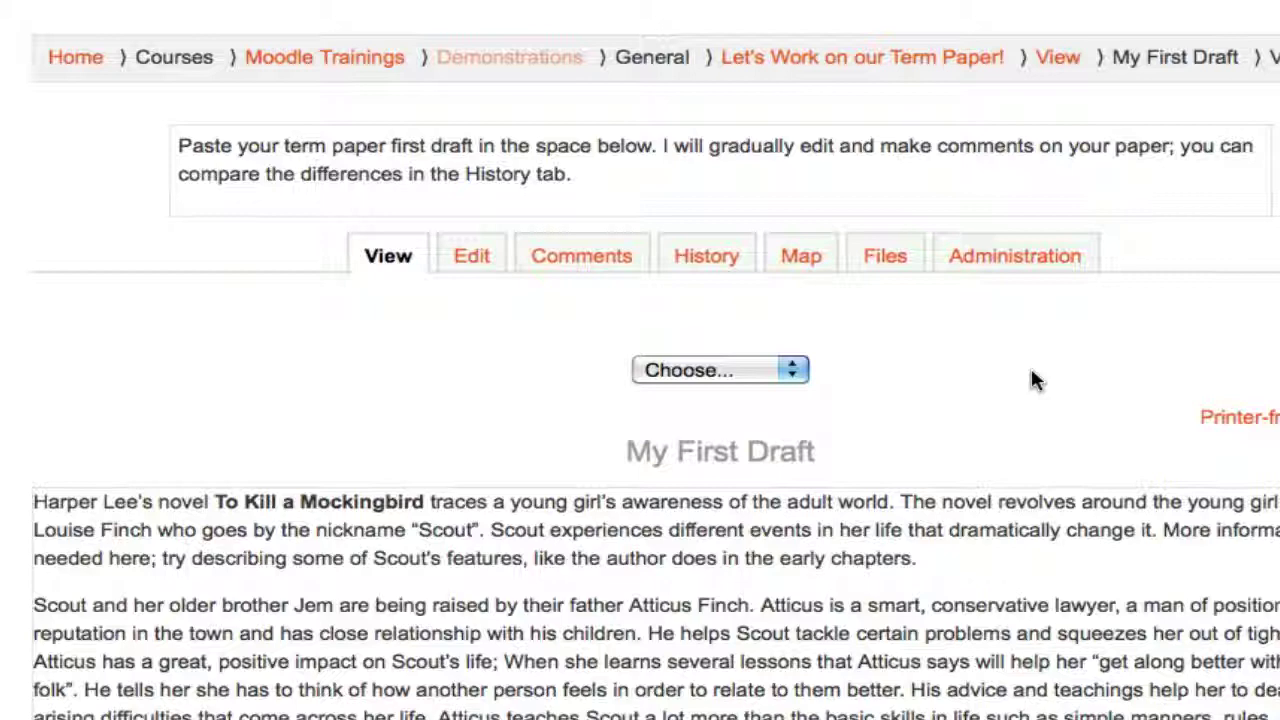
# Show the History of My First Draft with versions 1 and 2 listed.
pyautogui.click(710, 266)
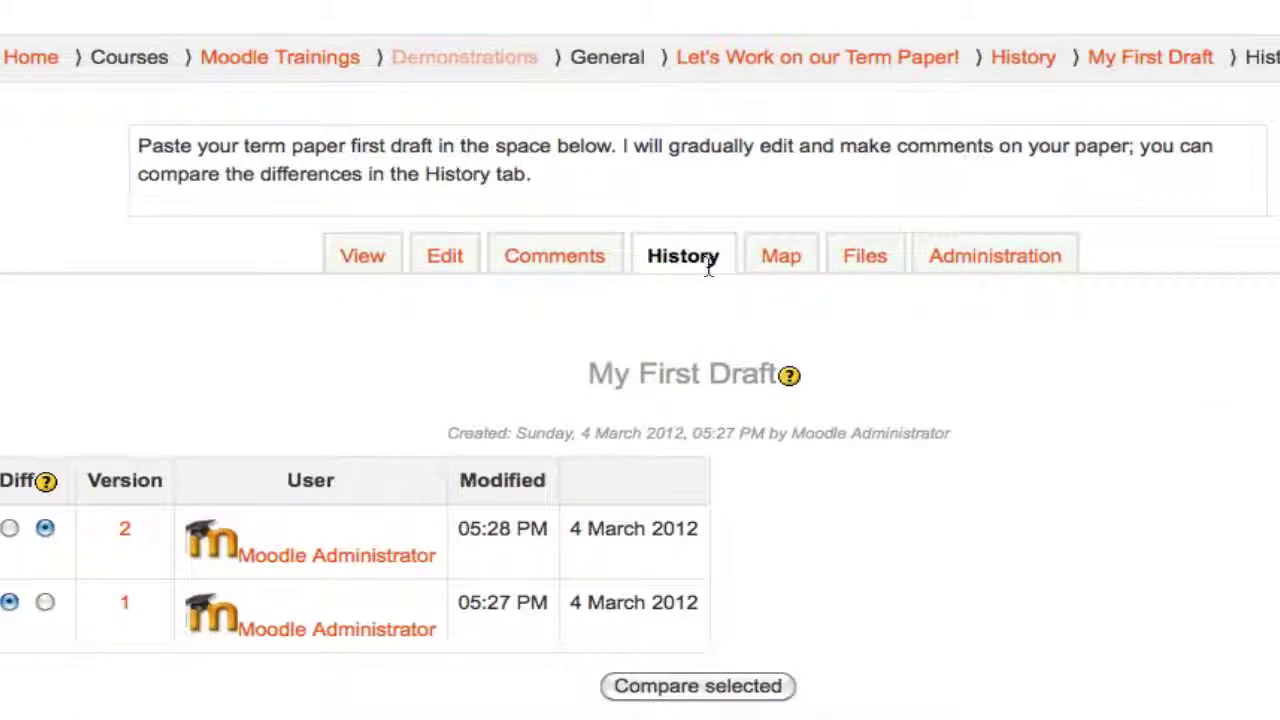
pyautogui.scroll(-2, 310, 371)
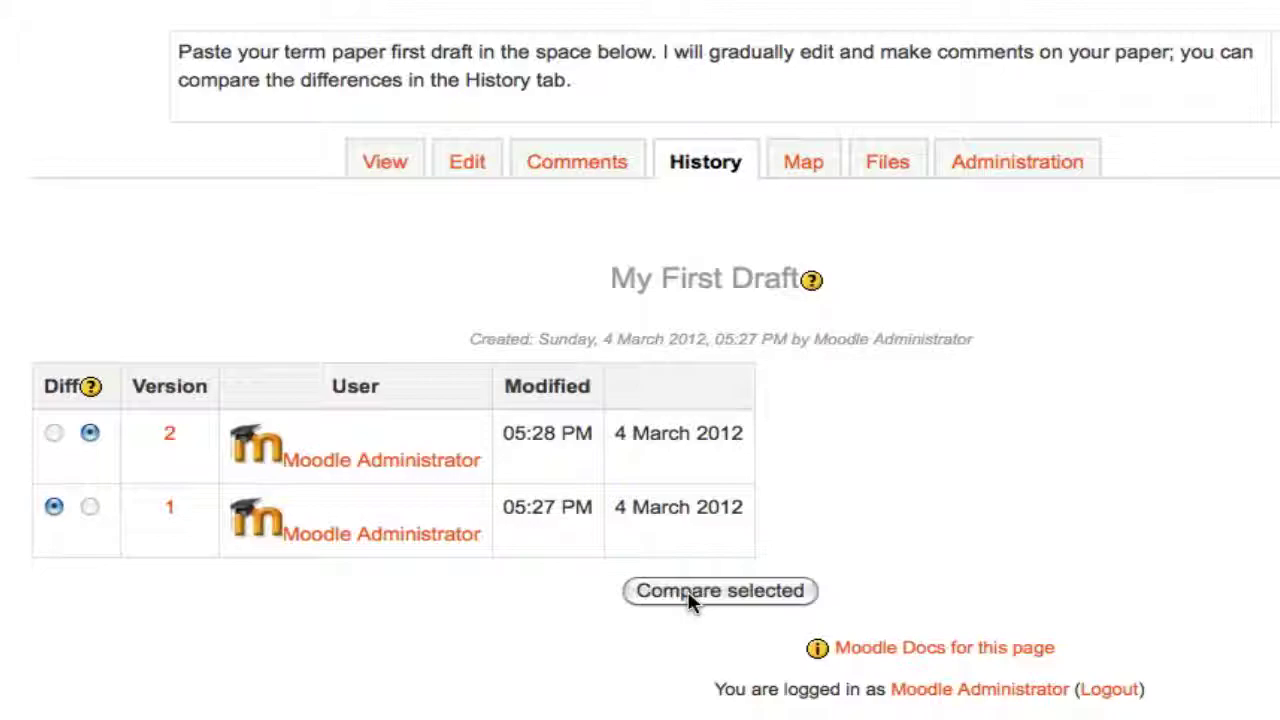
# Compare versions 1 and 2, reviewing the highlighted deleted sentence and added teacher note.
pyautogui.click(720, 591)
pyautogui.scroll(-3, 1128, 373)
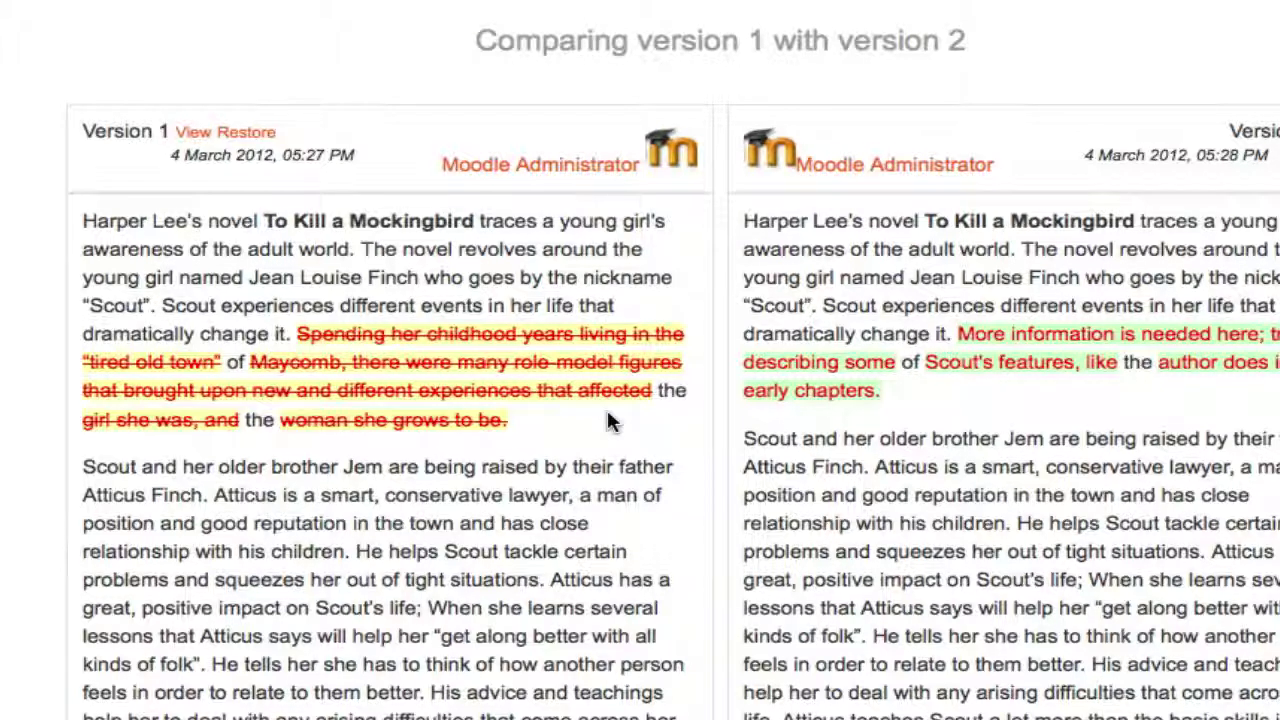
pyautogui.moveTo(574, 418); pyautogui.dragTo(330, 334)
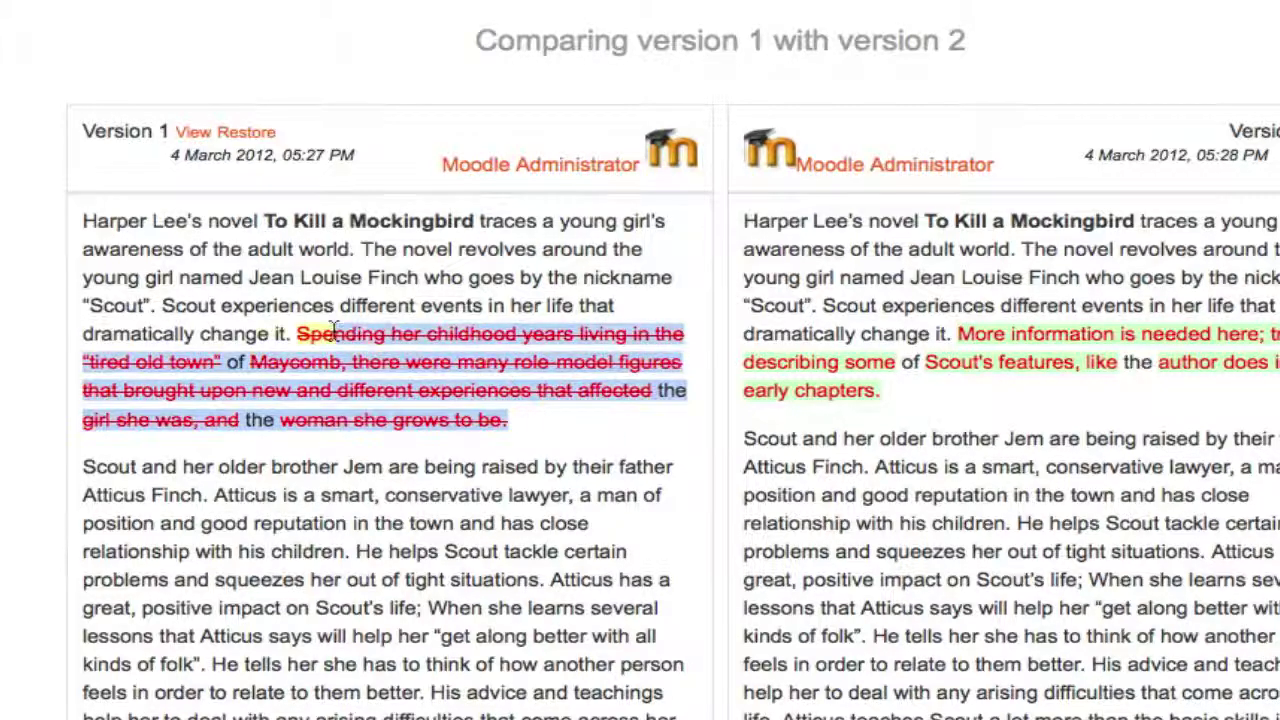
pyautogui.click(546, 432)
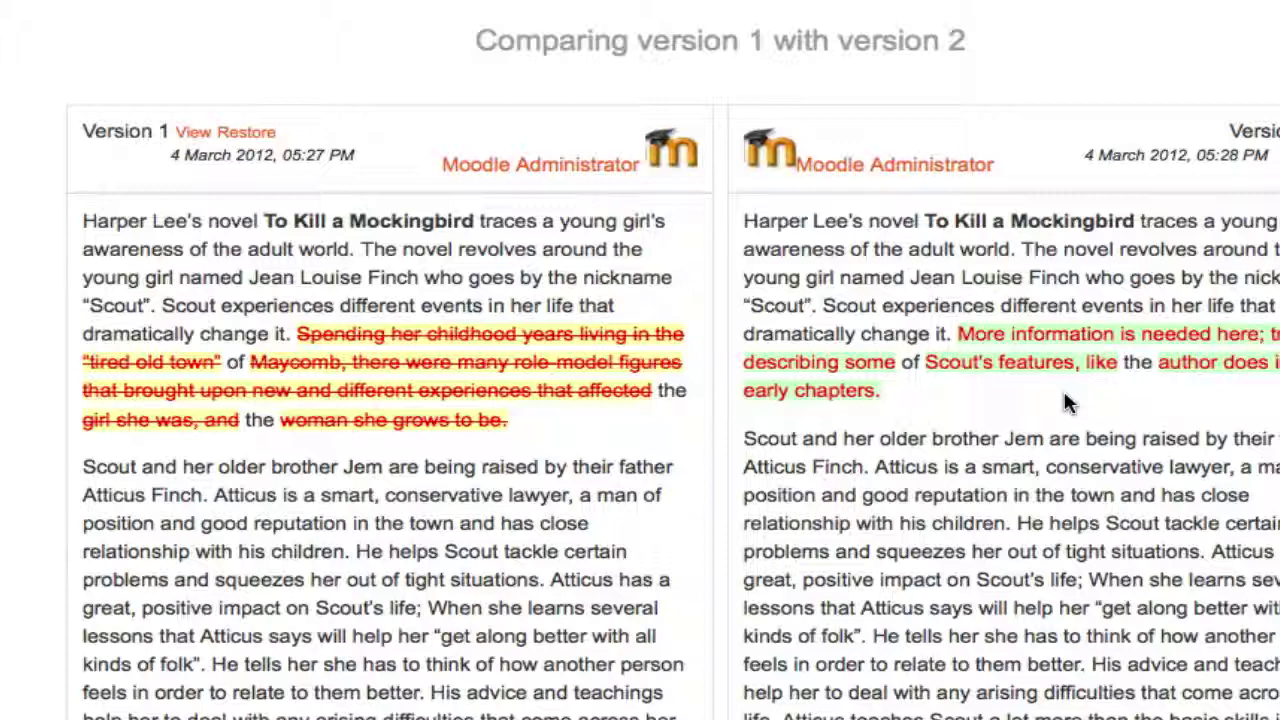
pyautogui.scroll(4, 1234, 403)
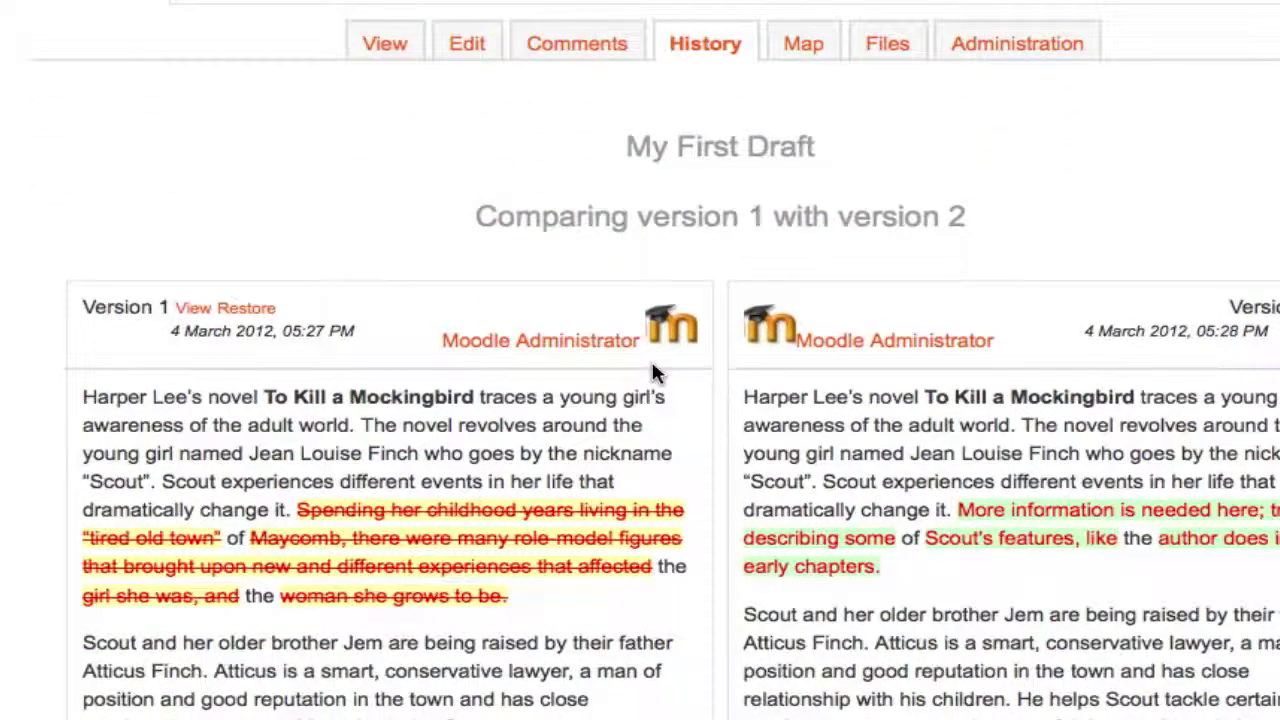
pyautogui.scroll(-2, 944, 591)
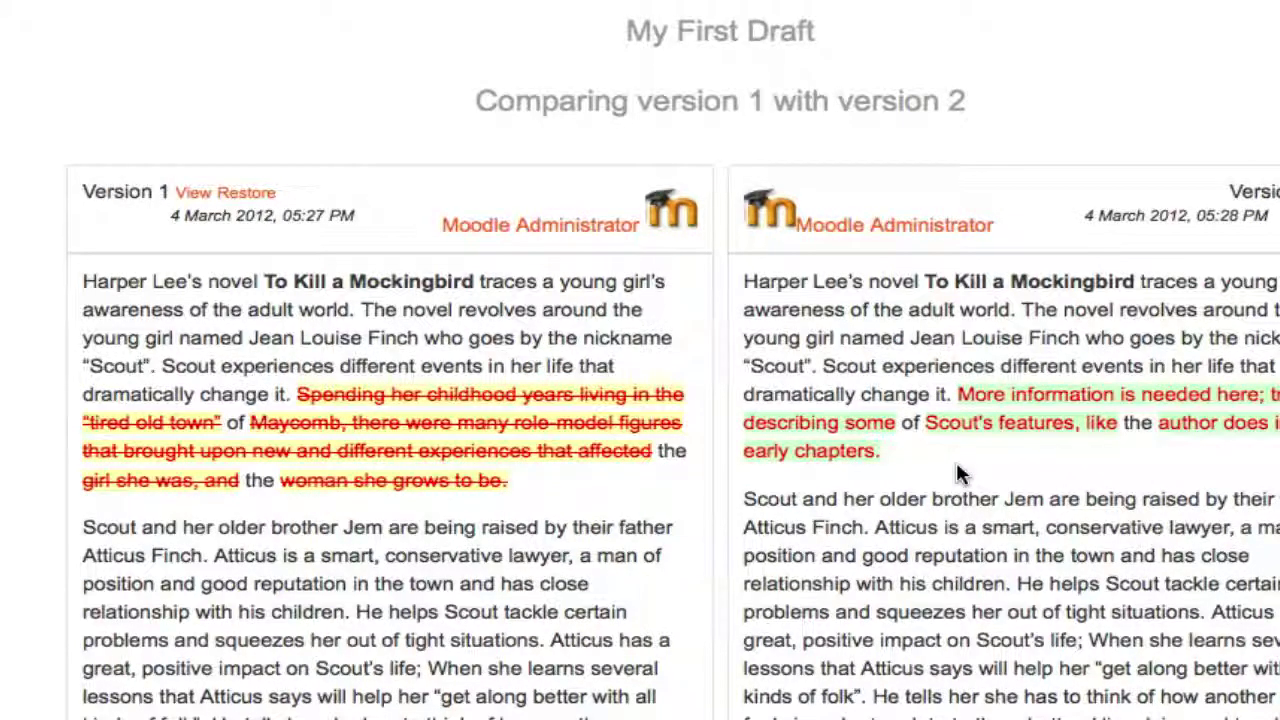
pyautogui.scroll(2, 955, 459)
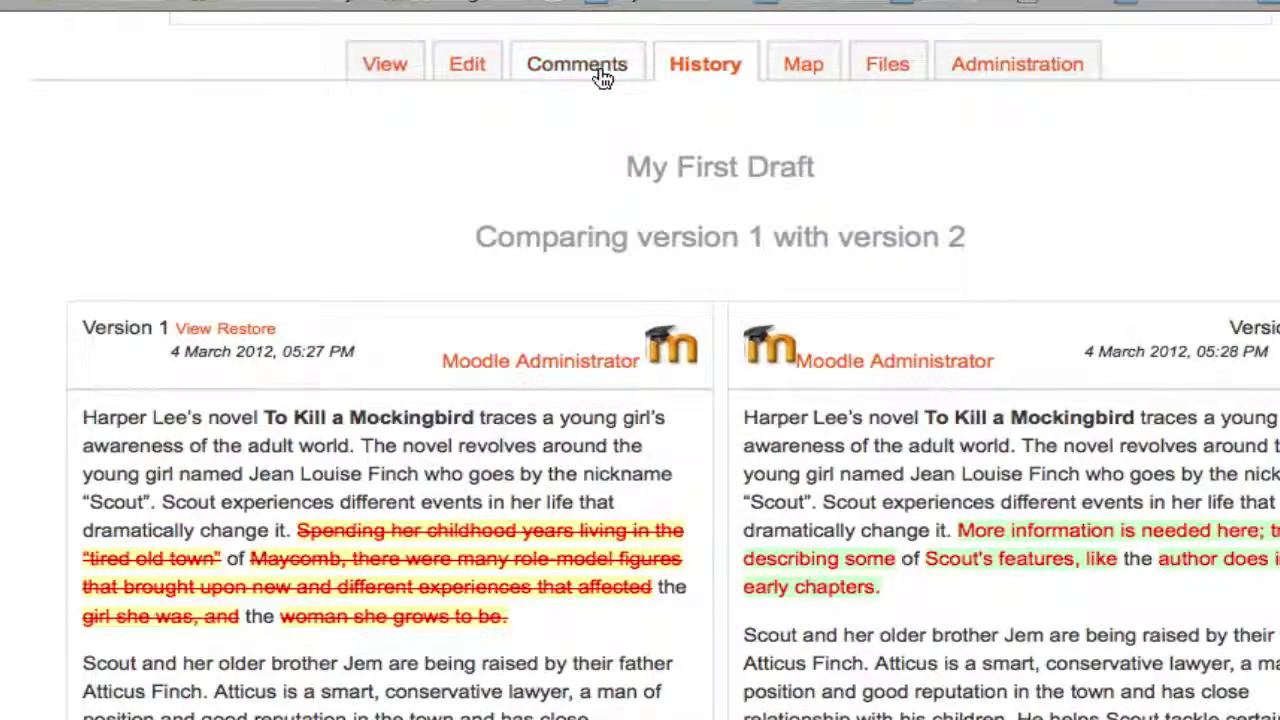
# Post the comment 'I think this paper is ready to submit - great job!' on My First Draft.
pyautogui.click(601, 77)
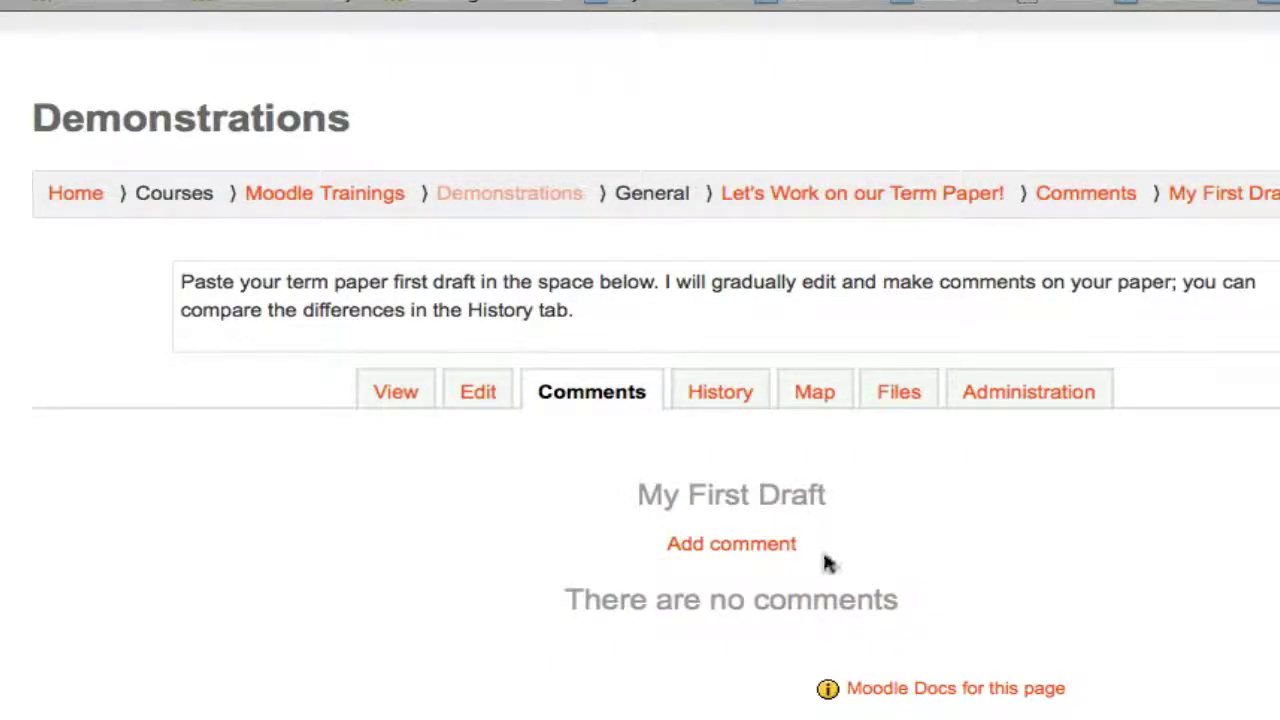
pyautogui.click(748, 557)
pyautogui.scroll(-3, 714, 620)
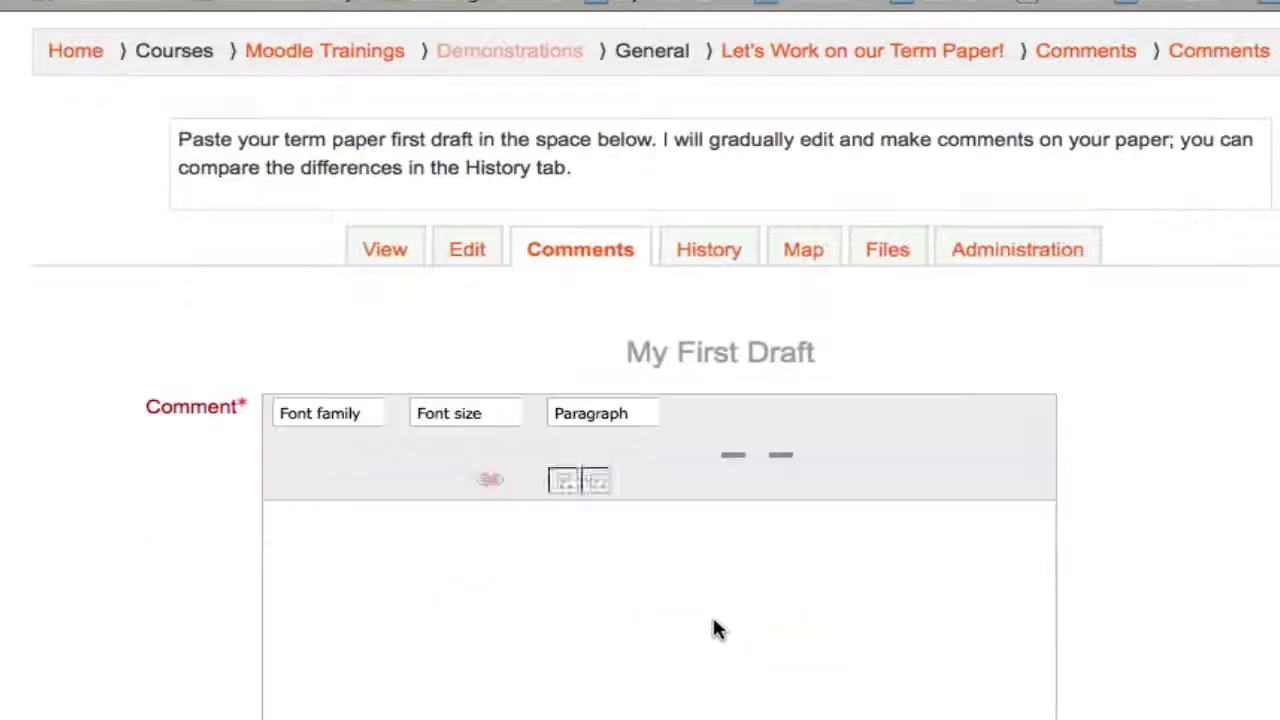
pyautogui.click(615, 556)
pyautogui.write('I think this paper is ready to submit - great job!')
pyautogui.scroll(-3, 615, 556)
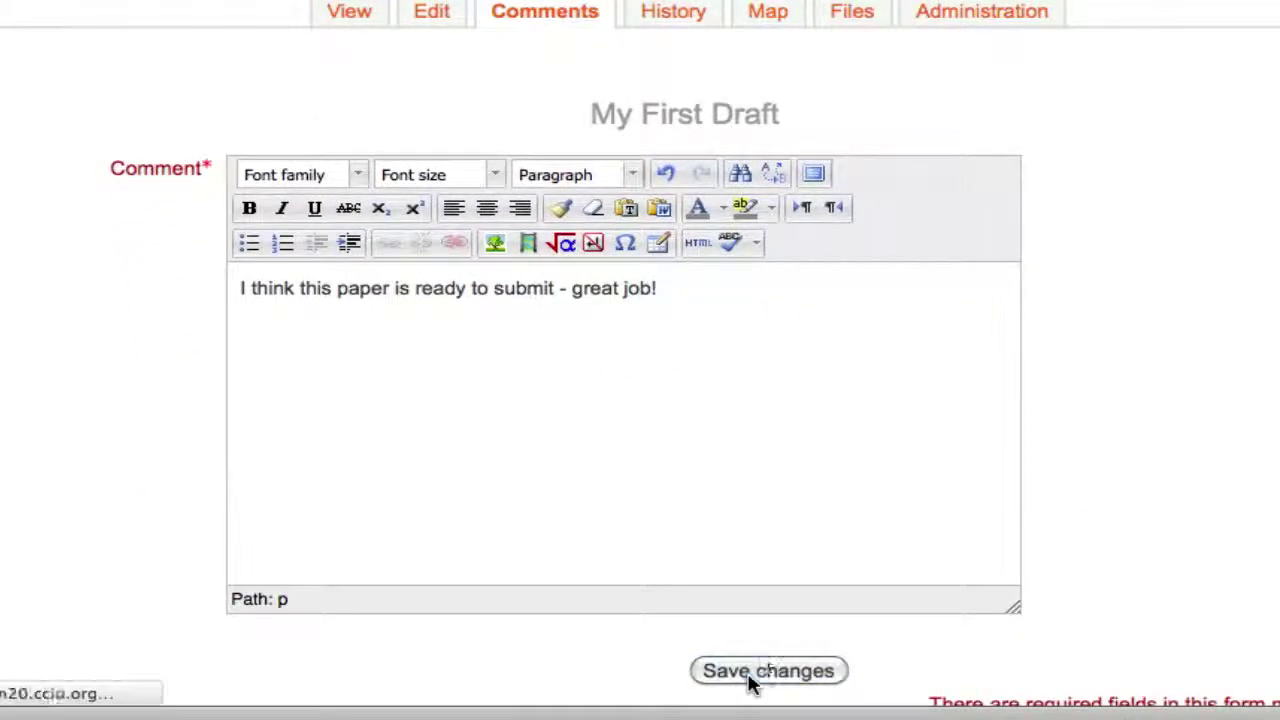
pyautogui.click(752, 676)
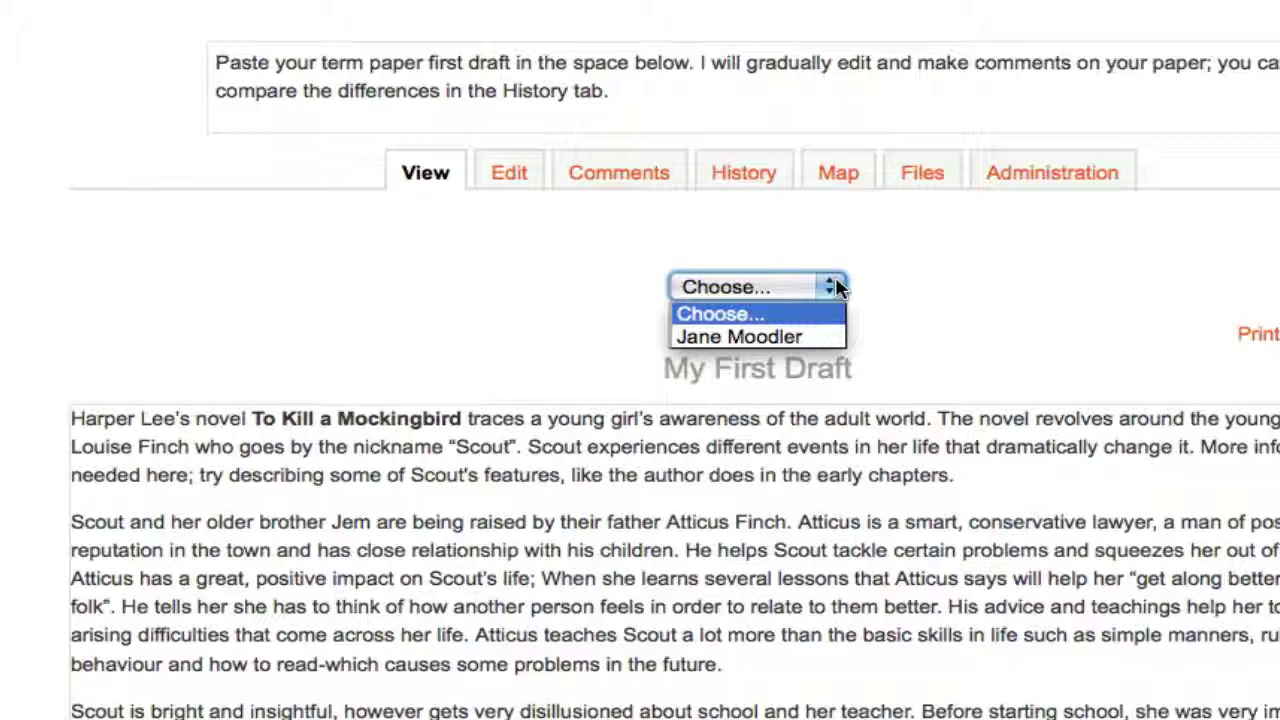
# Choose the other student in the Choose... list to open their empty My First Draft page.
pyautogui.click(829, 345)
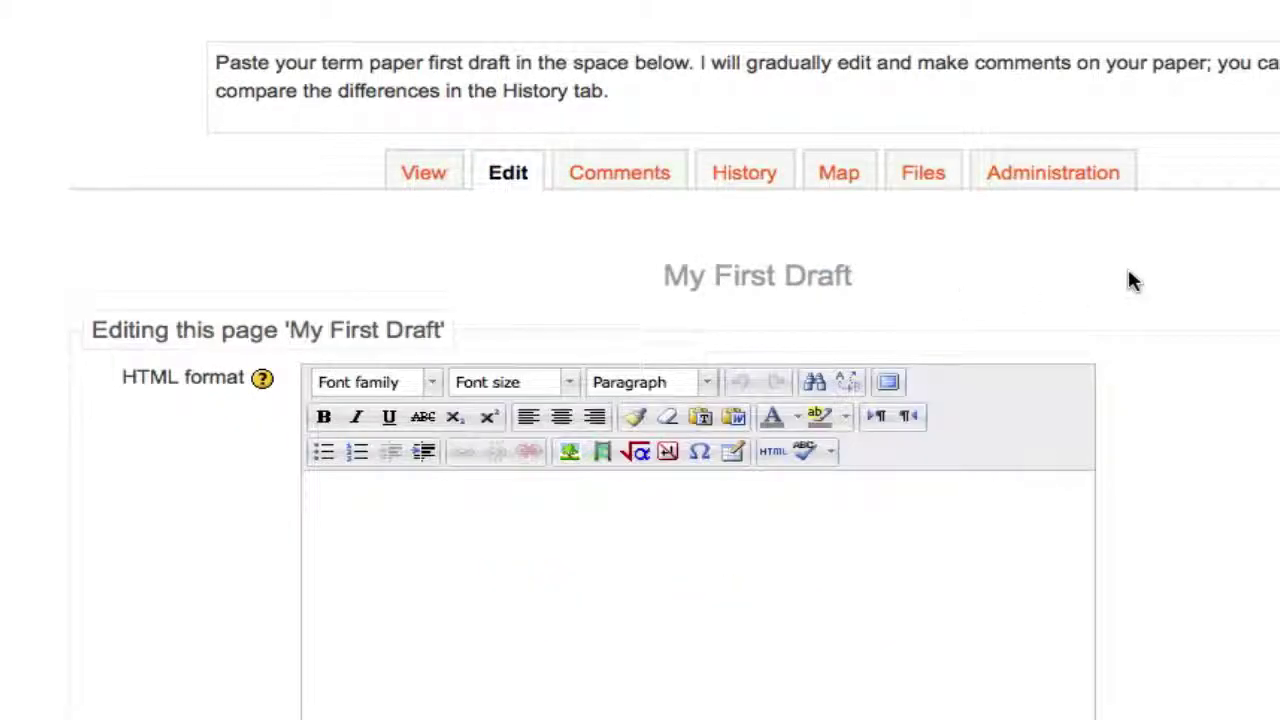
pyautogui.scroll(-5, 1130, 281)
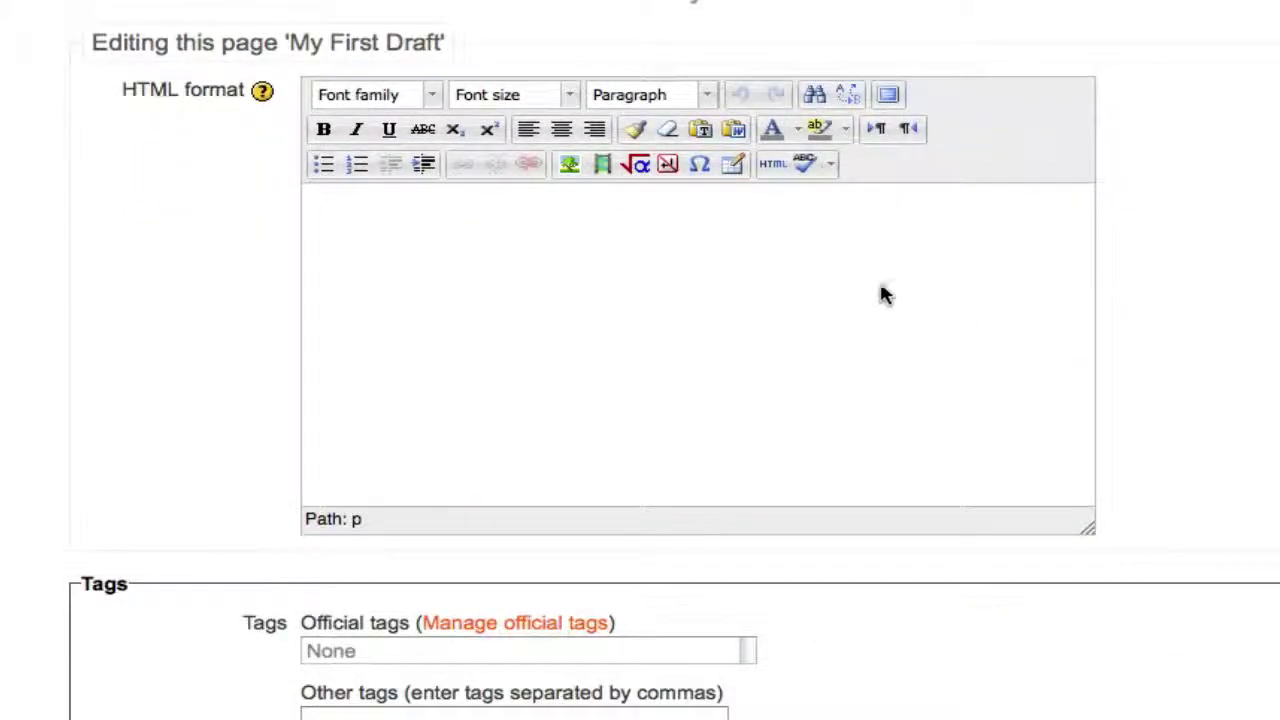